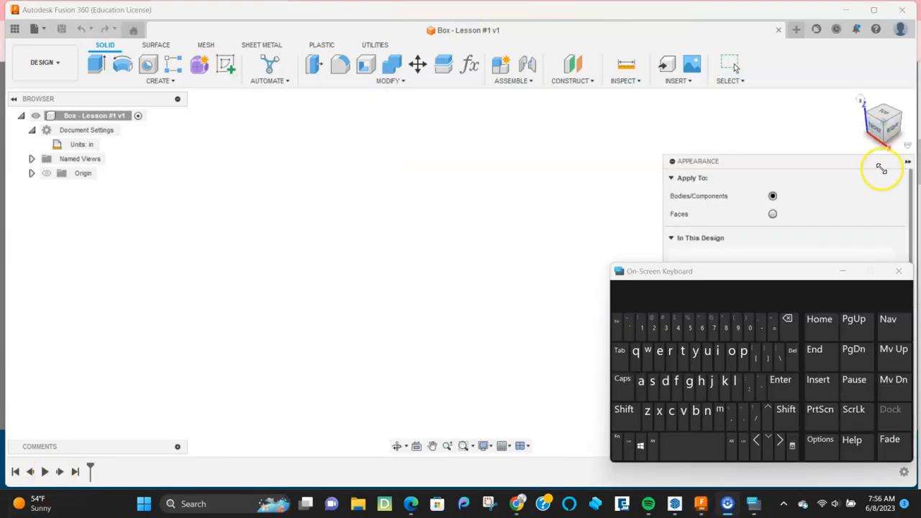
# Step: Move the Appearance panel to the screen centre and close it
pyautogui.moveTo(853, 159); pyautogui.dragTo(470, 122)
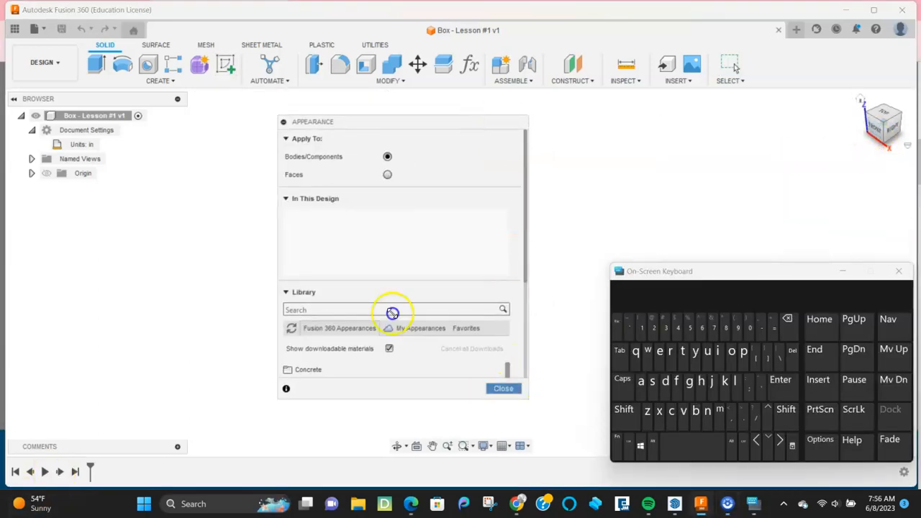
pyautogui.click(501, 388)
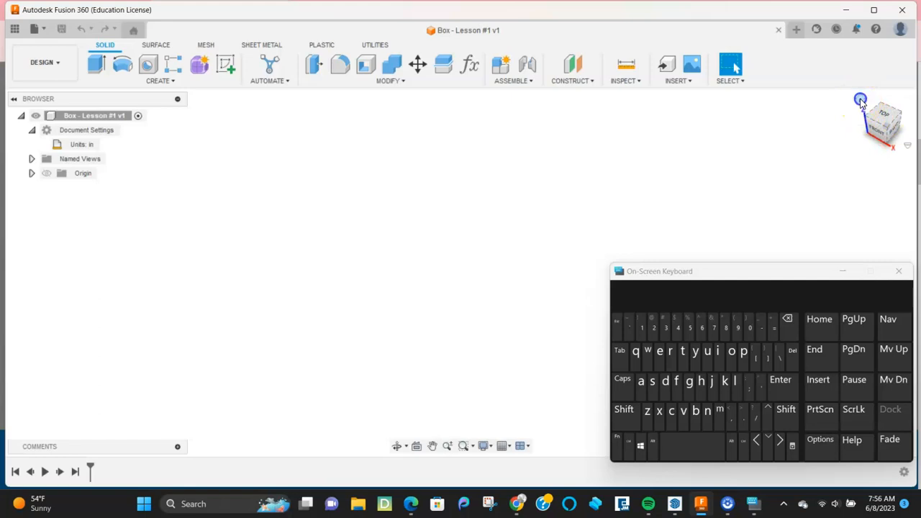
# Step: Start a new sketch on the flat horizontal origin plane
pyautogui.click(224, 64)
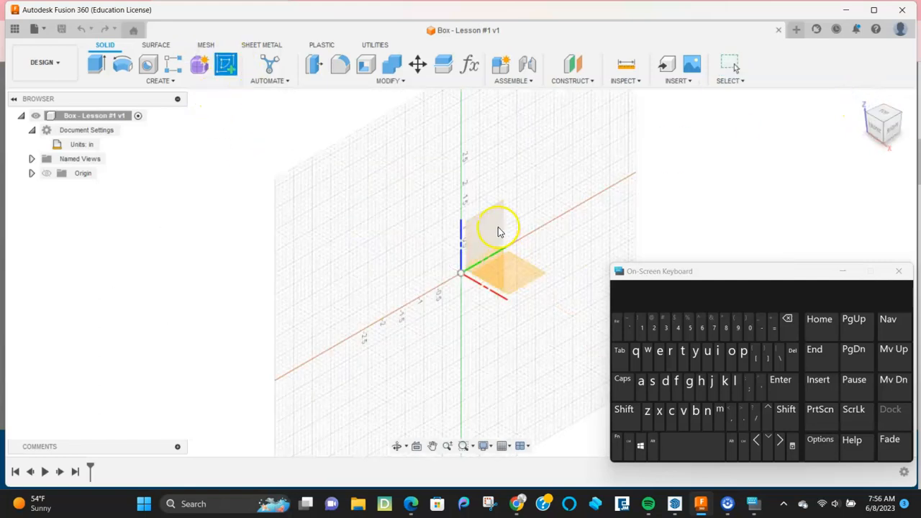
pyautogui.click(522, 269)
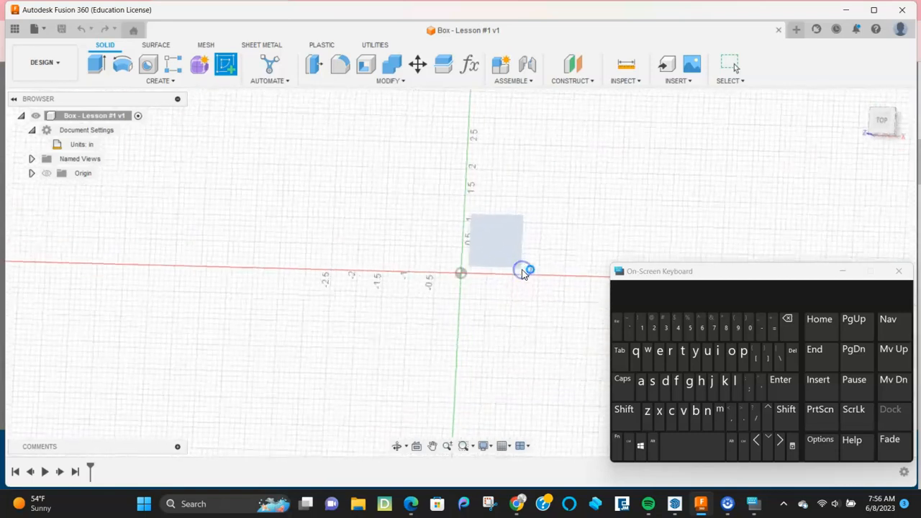
pyautogui.scroll(-2, 499, 291)
pyautogui.scroll(5, 580, 209)
pyautogui.scroll(-3, 496, 246)
pyautogui.scroll(-3, 472, 257)
pyautogui.scroll(6, 516, 218)
pyautogui.scroll(-2, 523, 217)
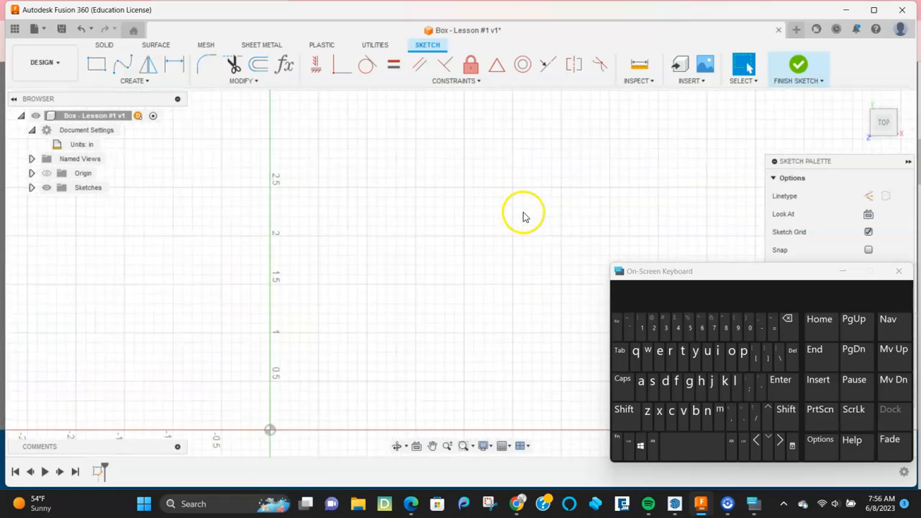
pyautogui.scroll(-3, 523, 217)
# Step: Orient the sketch view from Home to Top, with the origin panned to the lower left
pyautogui.press('shift')
pyautogui.moveTo(474, 266)
pyautogui.keyDown('shift'); pyautogui.mouseDown(button='middle')
pyautogui.moveTo(432, 232)
pyautogui.moveTo(489, 185)
pyautogui.moveTo(488, 210)
pyautogui.moveTo(463, 224)
pyautogui.moveTo(463, 185)
pyautogui.moveTo(481, 206)
pyautogui.moveTo(455, 216)
pyautogui.mouseUp(button='middle'); pyautogui.keyUp('shift')
pyautogui.click(860, 100)
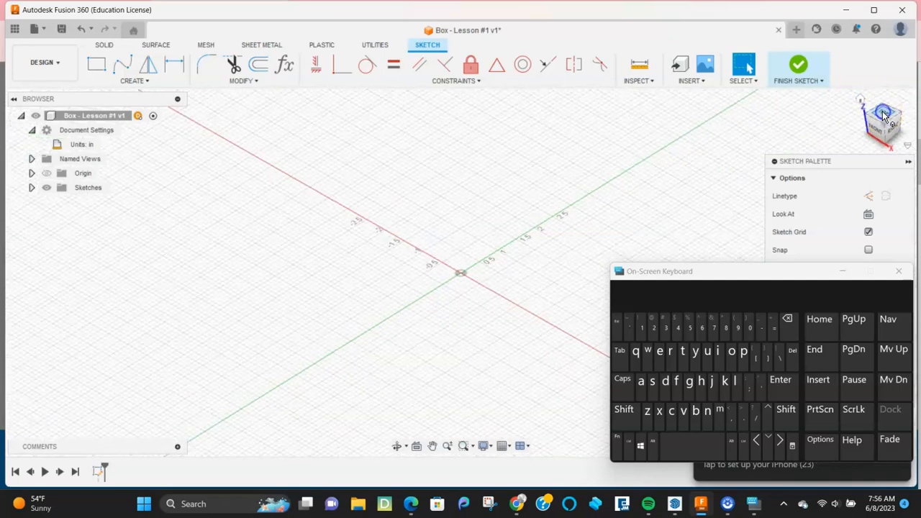
pyautogui.click(883, 115)
pyautogui.moveTo(556, 232)
pyautogui.mouseDown(button='middle')
pyautogui.moveTo(497, 238)
pyautogui.moveTo(310, 313)
pyautogui.mouseUp(button='middle')
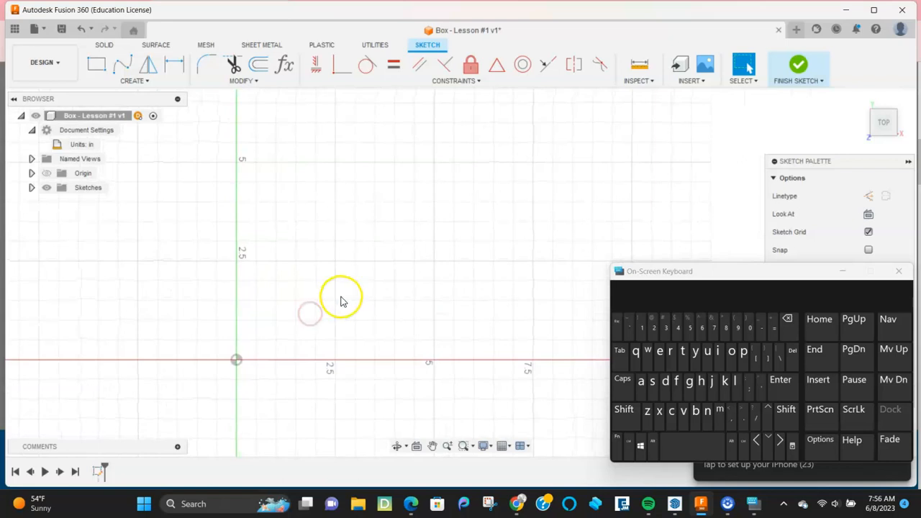
# Step: Draw a 6 in by 6 in two-point rectangle, then finish the sketch
pyautogui.click(96, 64)
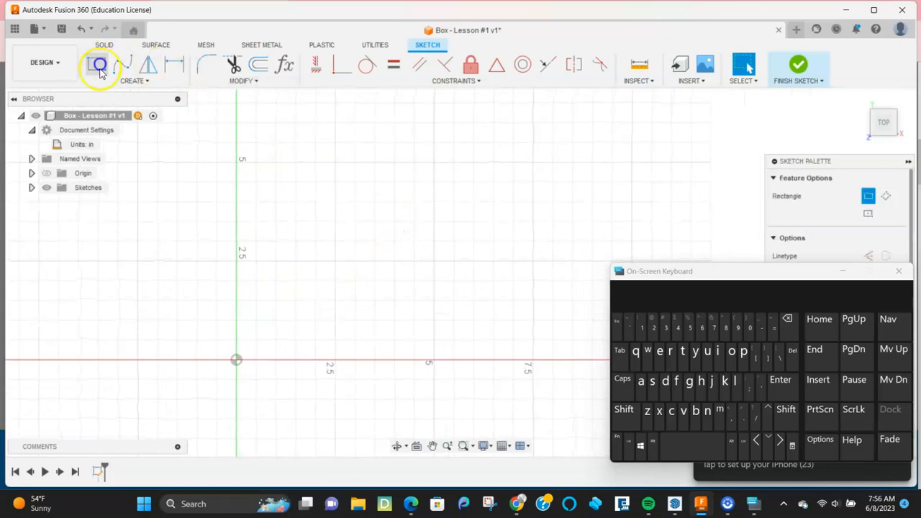
pyautogui.click(286, 316)
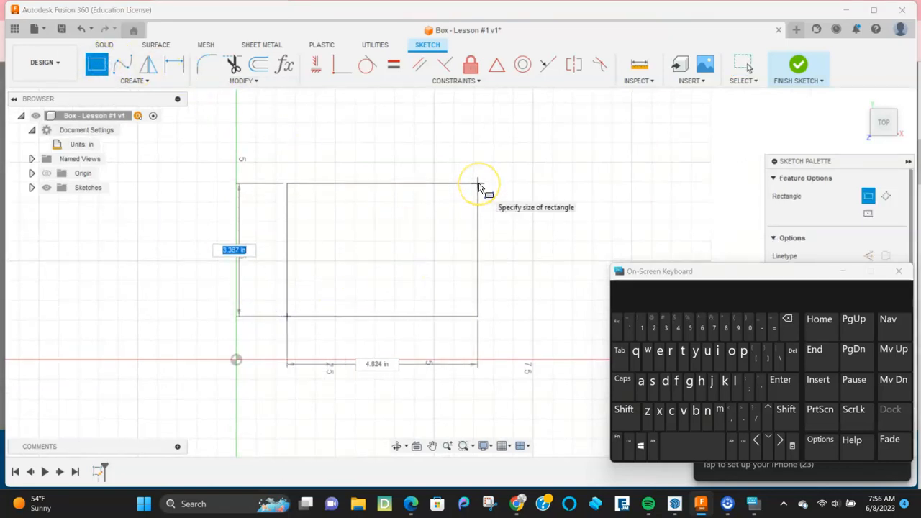
pyautogui.write('6')
pyautogui.press('Tab')
pyautogui.write('"')
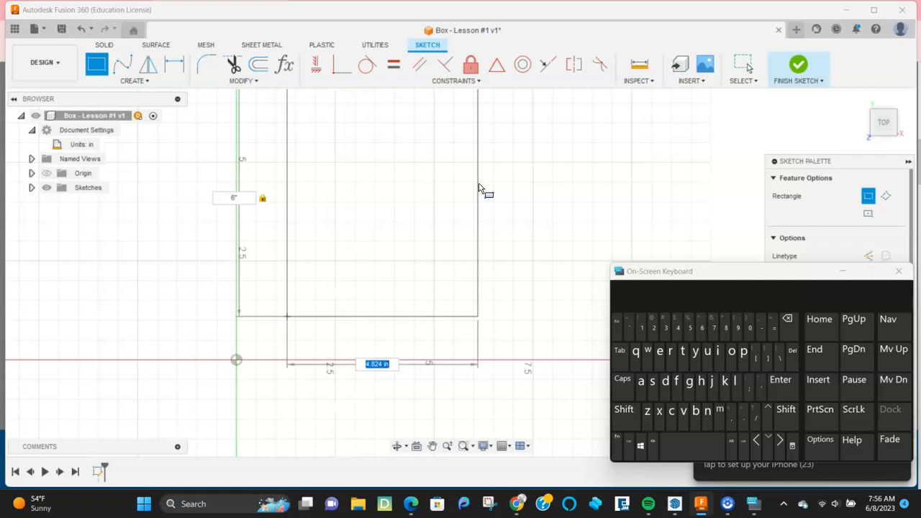
pyautogui.write('8')
pyautogui.press('Tab')
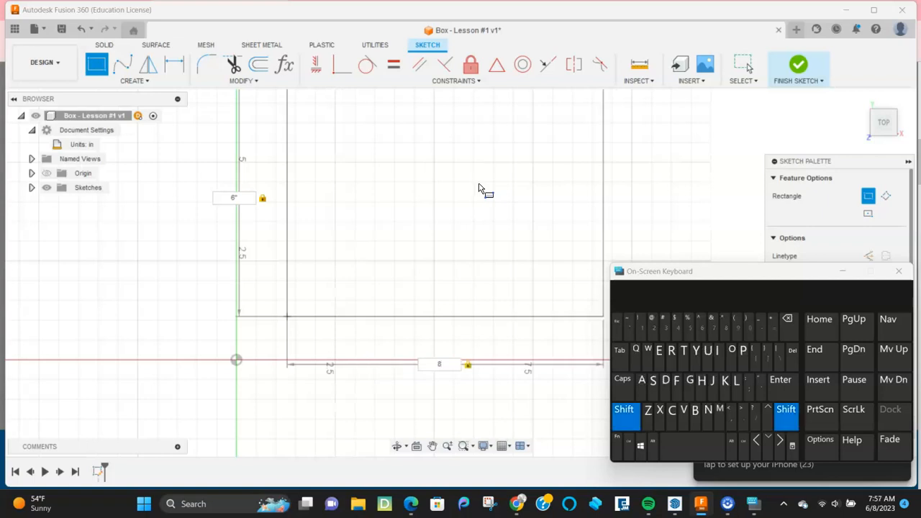
pyautogui.write('6')
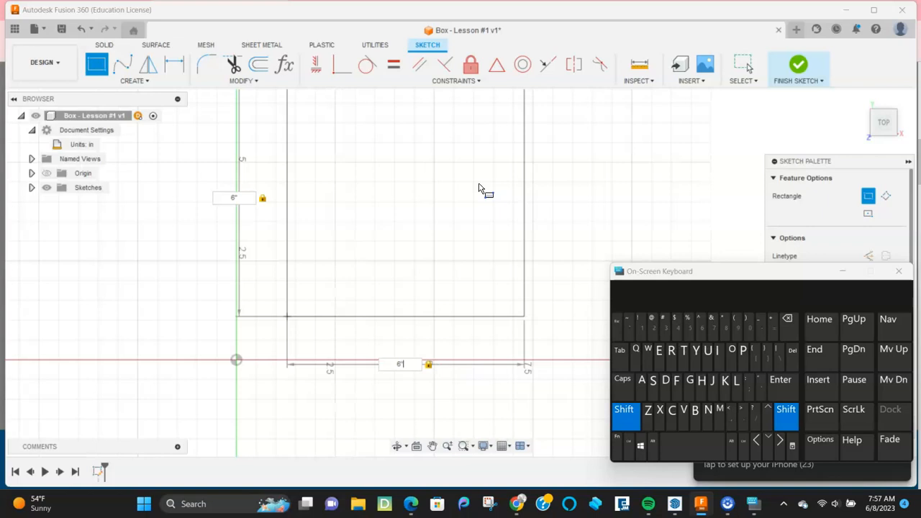
pyautogui.click(479, 188)
pyautogui.press('Escape')
pyautogui.click(780, 79)
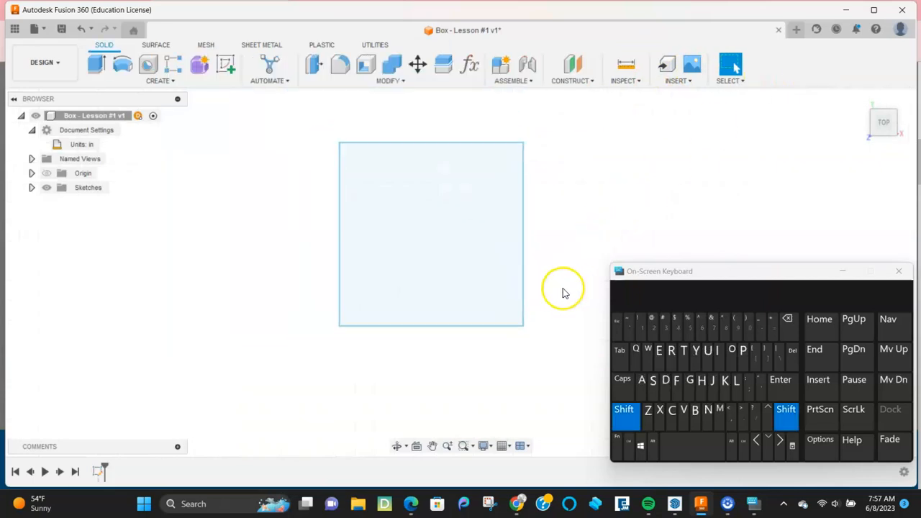
# Step: Extrude the square profile 6 inches upward into a solid cube
pyautogui.keyDown('shift'); pyautogui.moveTo(563, 293); pyautogui.dragTo(551, 220, button='middle'); pyautogui.keyUp('shift')
pyautogui.scroll(2, 480, 257)
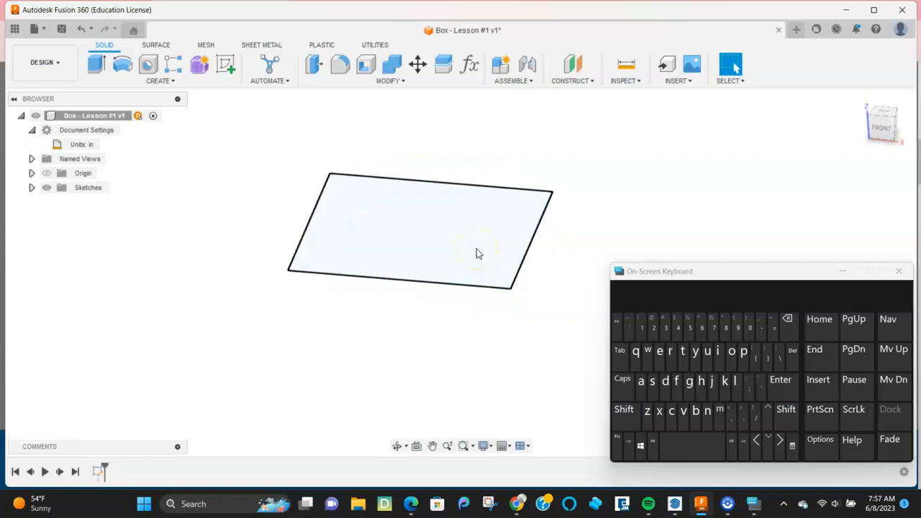
pyautogui.click(476, 253)
pyautogui.press('e')
pyautogui.moveTo(419, 214); pyautogui.dragTo(427, 183)
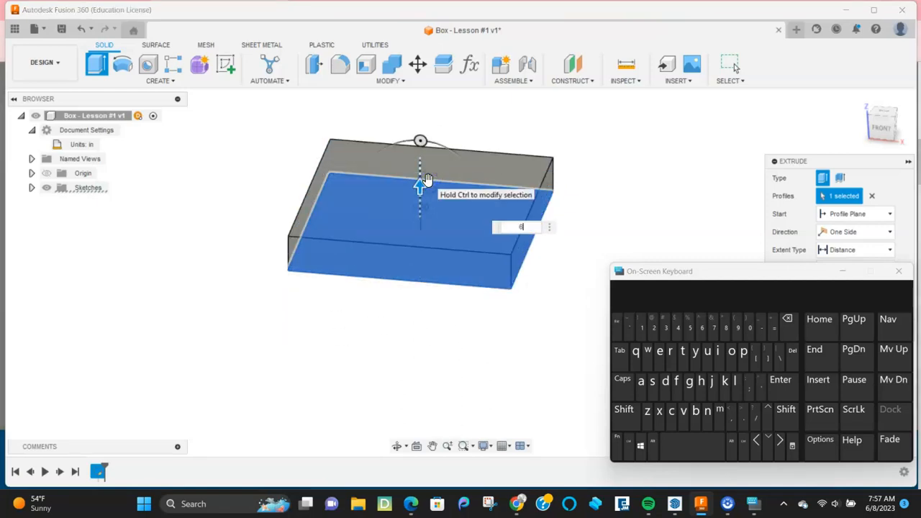
pyautogui.press('Return')
pyautogui.click(394, 216)
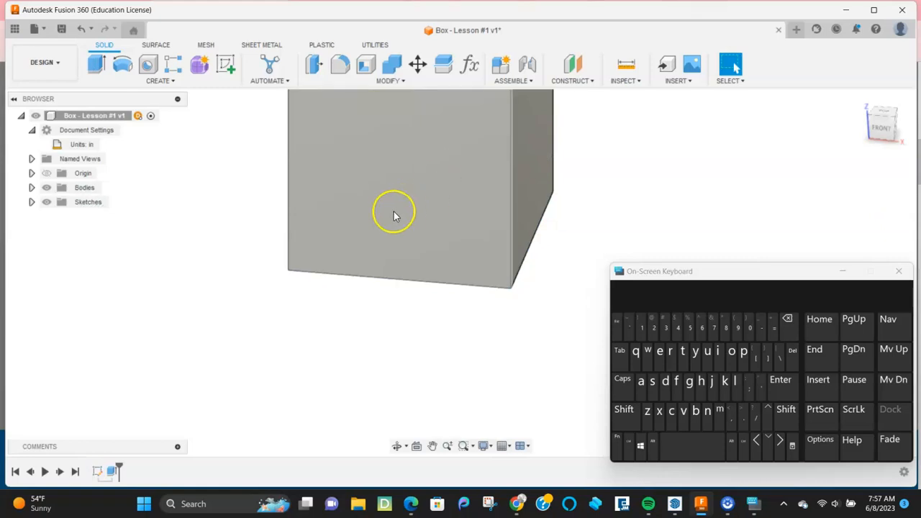
# Step: Pan and orbit to inspect the cube from a tilted top view
pyautogui.scroll(-3, 395, 208)
pyautogui.moveTo(400, 203); pyautogui.dragTo(420, 298, button='middle')
pyautogui.scroll(-2, 419, 296)
pyautogui.scroll(4, 419, 294)
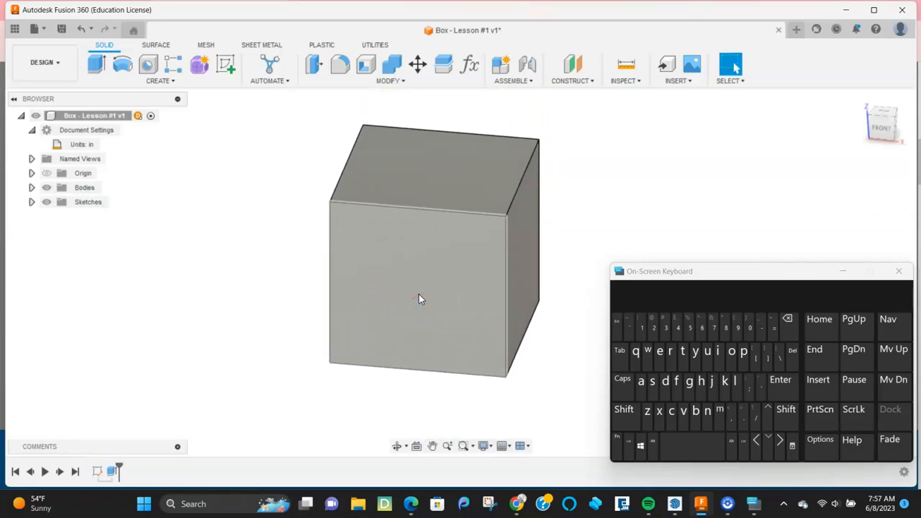
pyautogui.scroll(1, 419, 294)
pyautogui.keyDown('shift'); pyautogui.moveTo(713, 95); pyautogui.dragTo(818, 124, button='middle'); pyautogui.keyUp('shift')
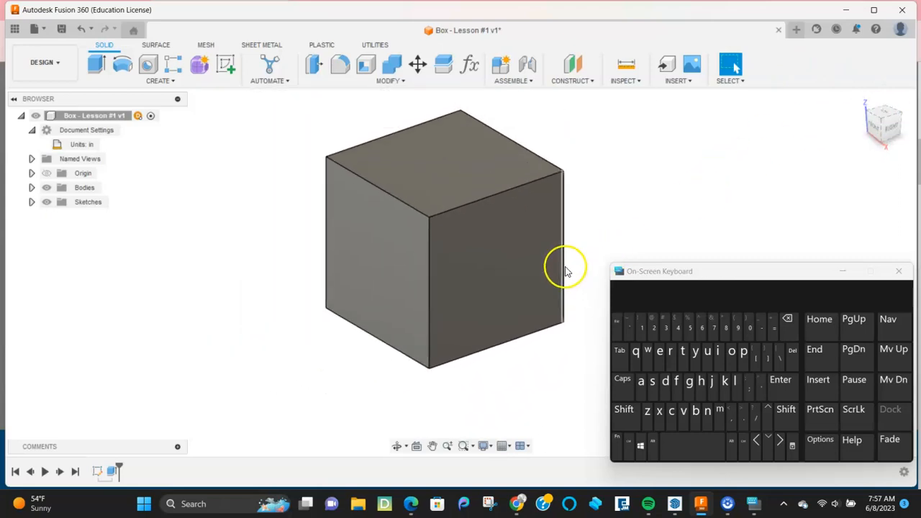
pyautogui.keyDown('shift'); pyautogui.moveTo(590, 252); pyautogui.dragTo(612, 260, button='middle'); pyautogui.keyUp('shift')
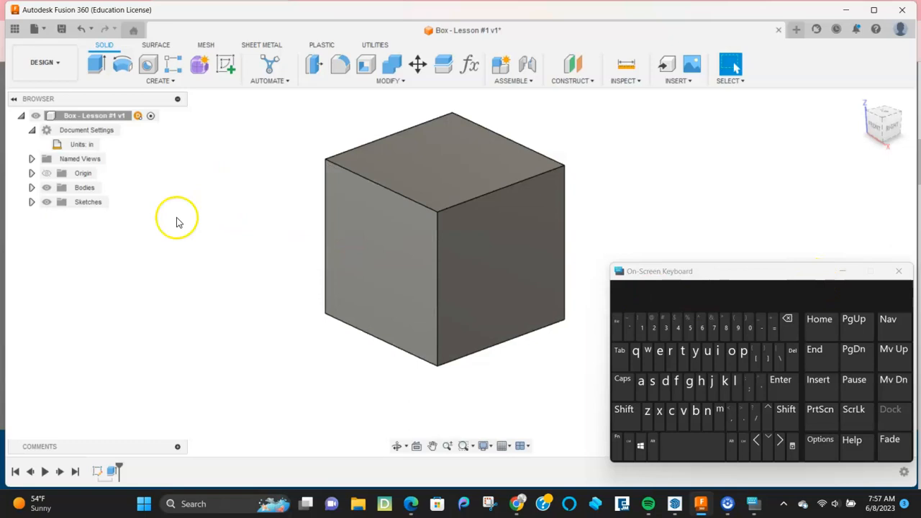
# Step: Bring up the left face's action menu, then dismiss it and deselect the face
pyautogui.click(382, 267)
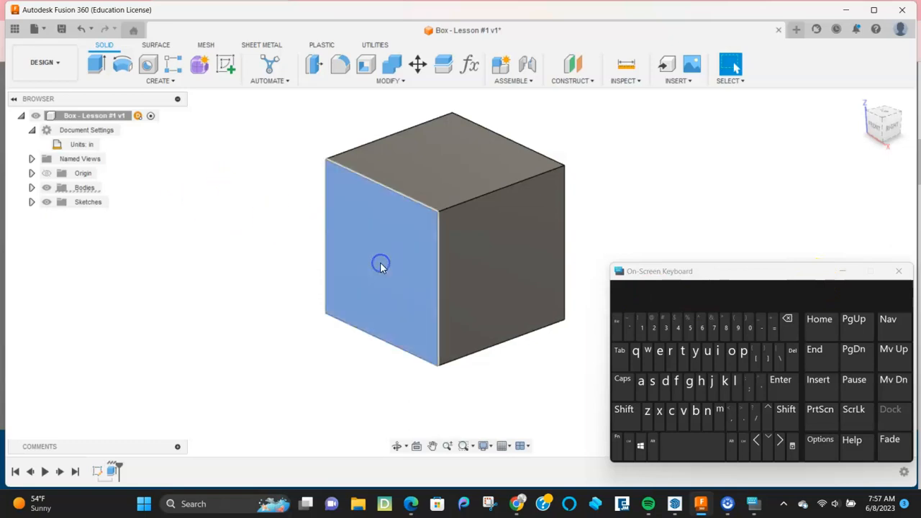
pyautogui.rightClick(382, 268)
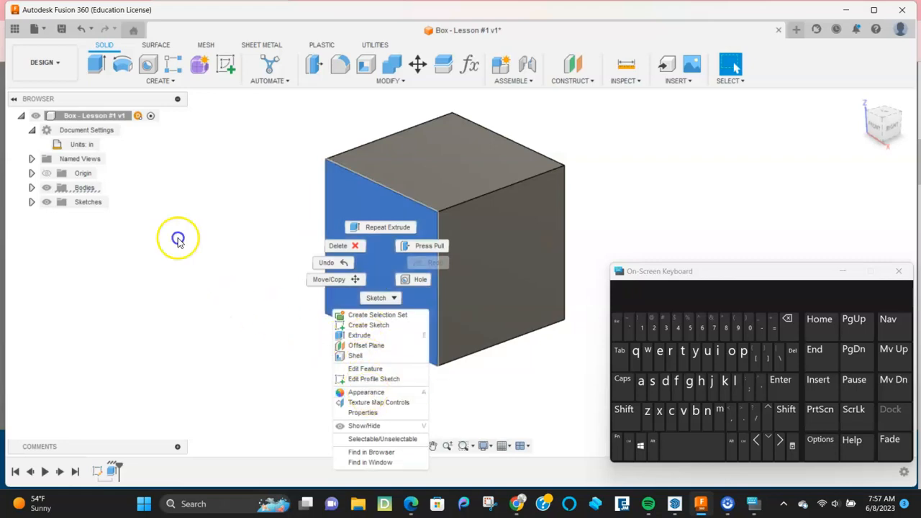
pyautogui.click(222, 299)
pyautogui.click(217, 140)
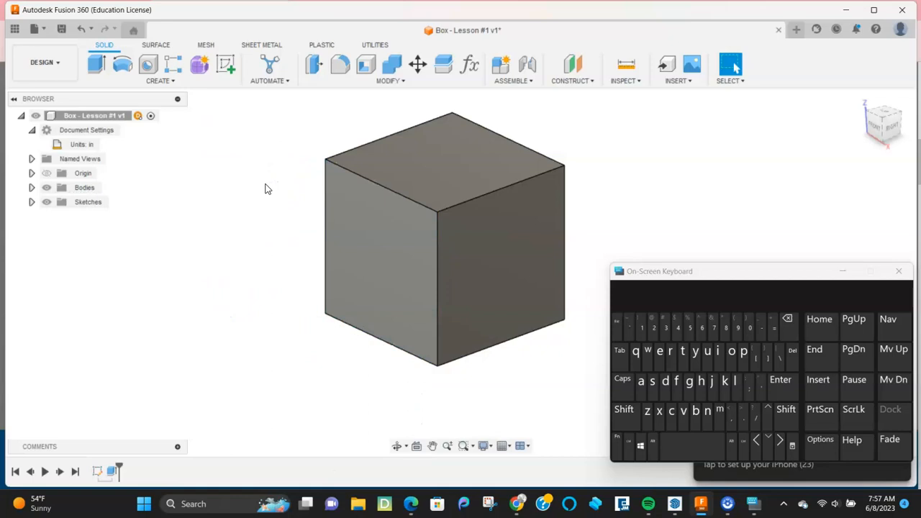
# Step: Open the Appearance dialog with A, close the on-screen keyboard, then close the dialog
pyautogui.press('a')
pyautogui.moveTo(413, 128); pyautogui.dragTo(184, 5)
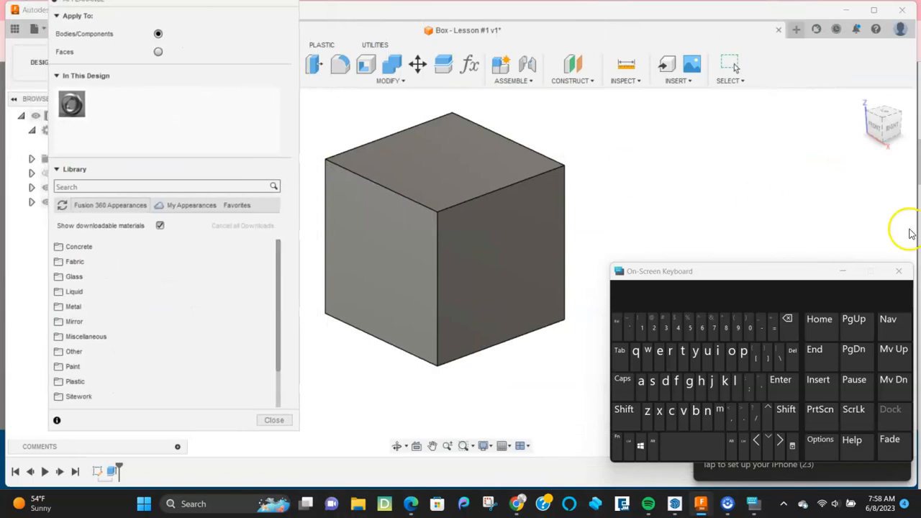
pyautogui.click(907, 272)
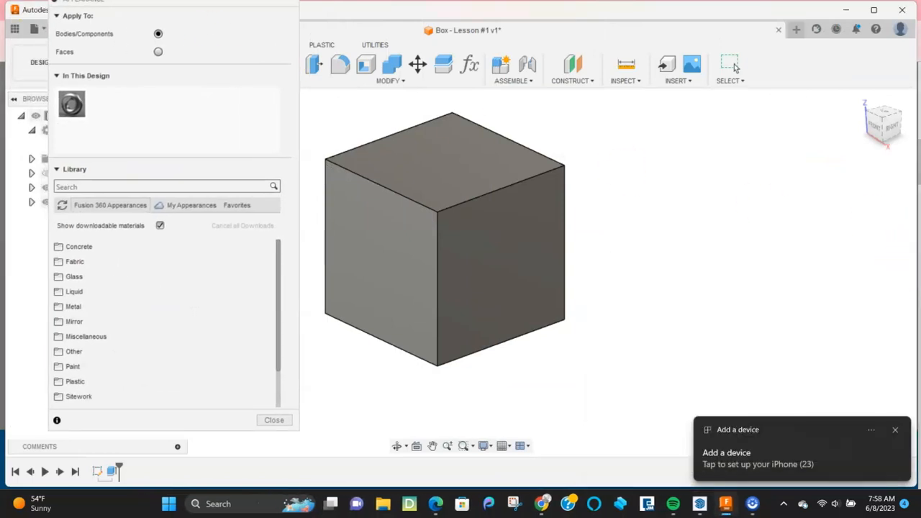
pyautogui.moveTo(102, 7); pyautogui.dragTo(108, 52)
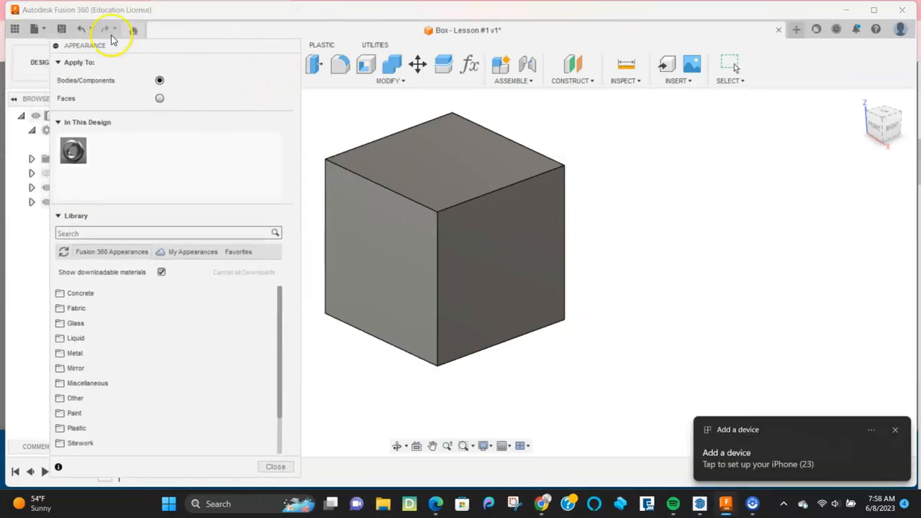
pyautogui.click(277, 466)
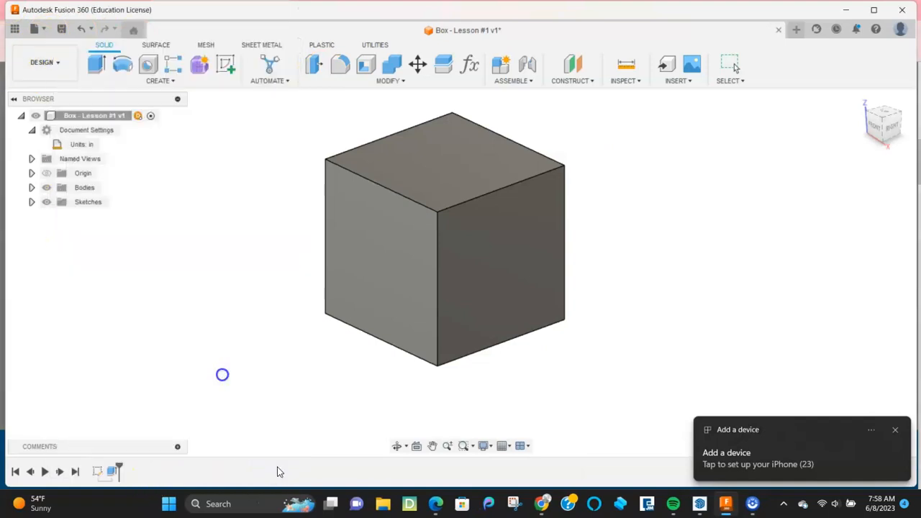
# Step: Right-click the cube's left face and open the appearance library from its menu
pyautogui.click(390, 268)
pyautogui.rightClick(390, 271)
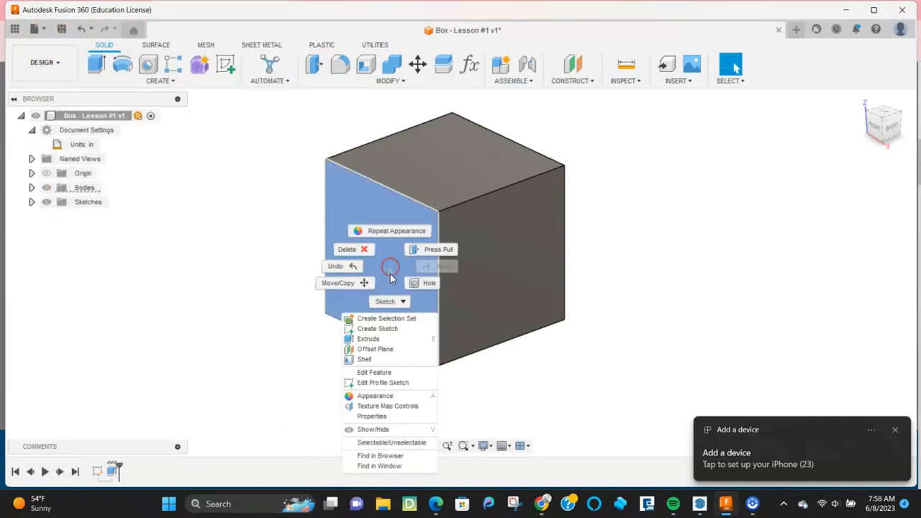
pyautogui.click(374, 397)
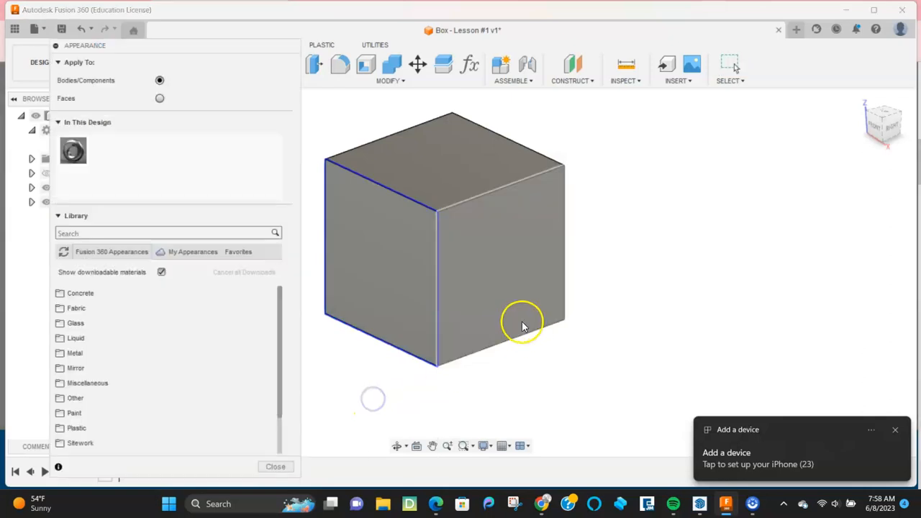
# Step: Under Paint > Glossy, drop Enamel Glossy (Green) onto one cube face
pyautogui.moveTo(167, 47); pyautogui.dragTo(695, 21)
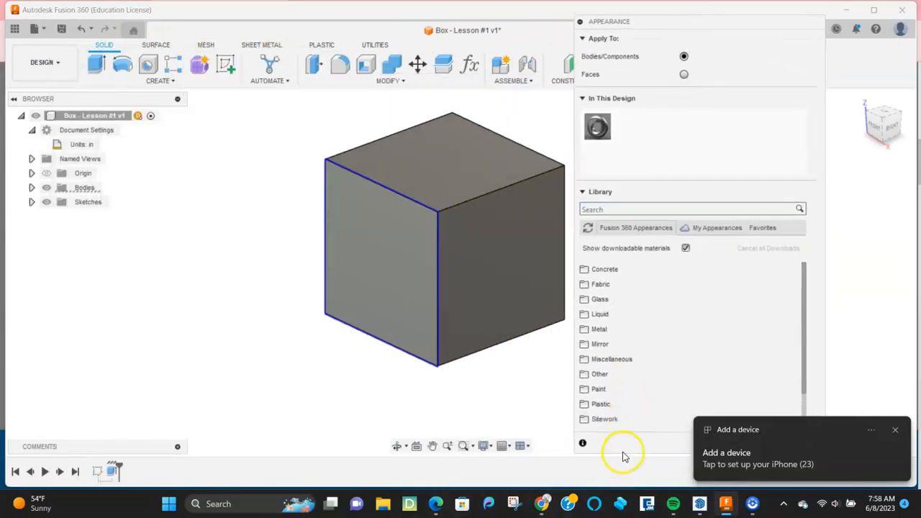
pyautogui.scroll(-1, 598, 302)
pyautogui.scroll(1, 592, 389)
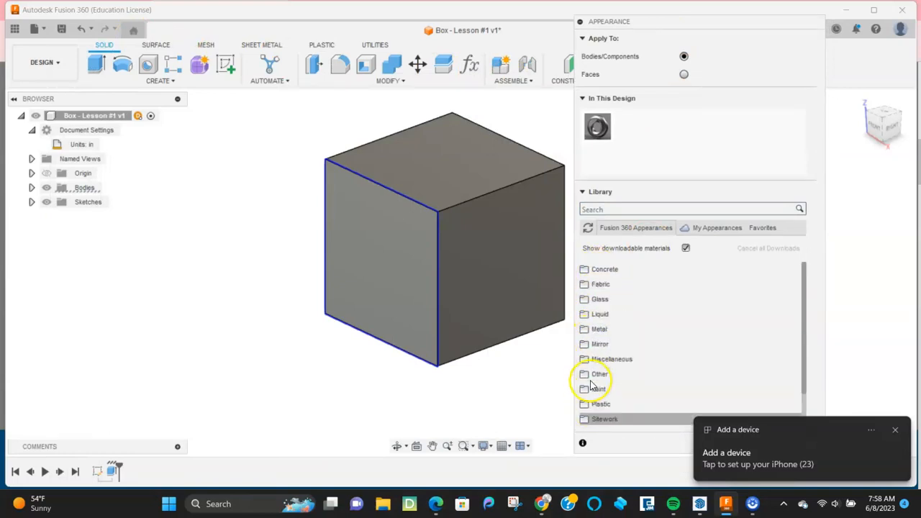
pyautogui.click(599, 389)
pyautogui.scroll(-2, 626, 367)
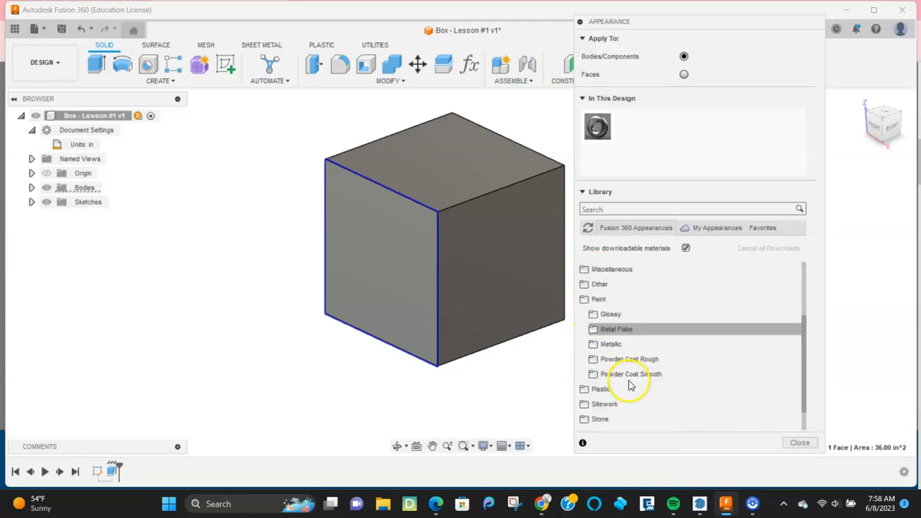
pyautogui.click(611, 315)
pyautogui.scroll(-1, 615, 320)
pyautogui.moveTo(611, 386); pyautogui.dragTo(403, 274)
# Step: Apply Enamel Glossy (Red) to the whole cube, replacing the face colours, and close the library
pyautogui.scroll(-3, 608, 336)
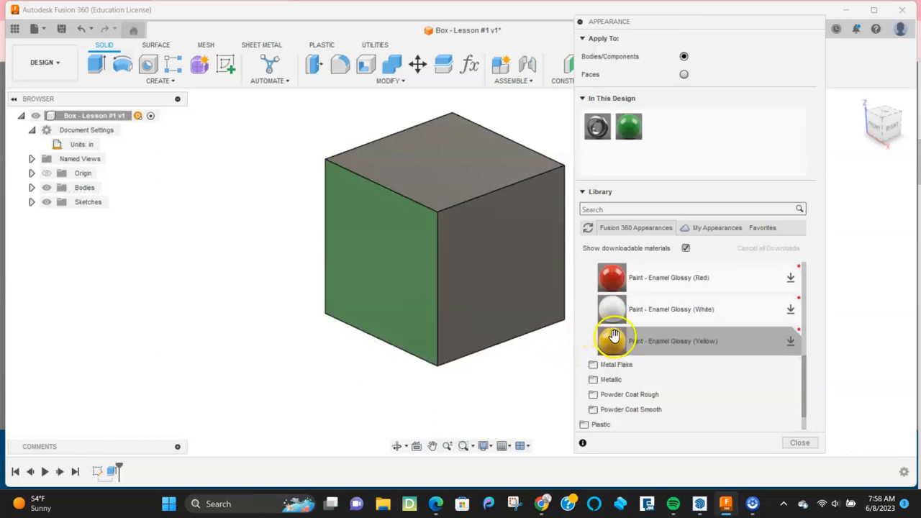
pyautogui.moveTo(607, 283); pyautogui.dragTo(532, 270)
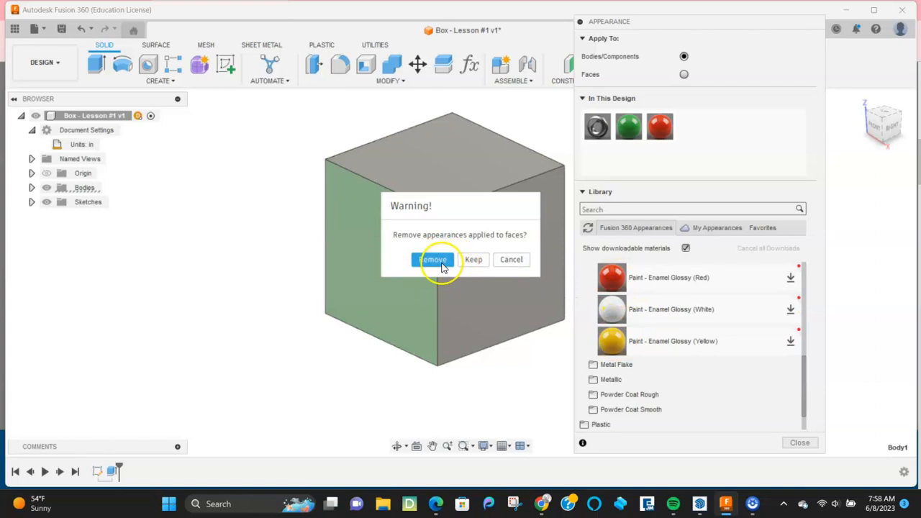
pyautogui.click(433, 260)
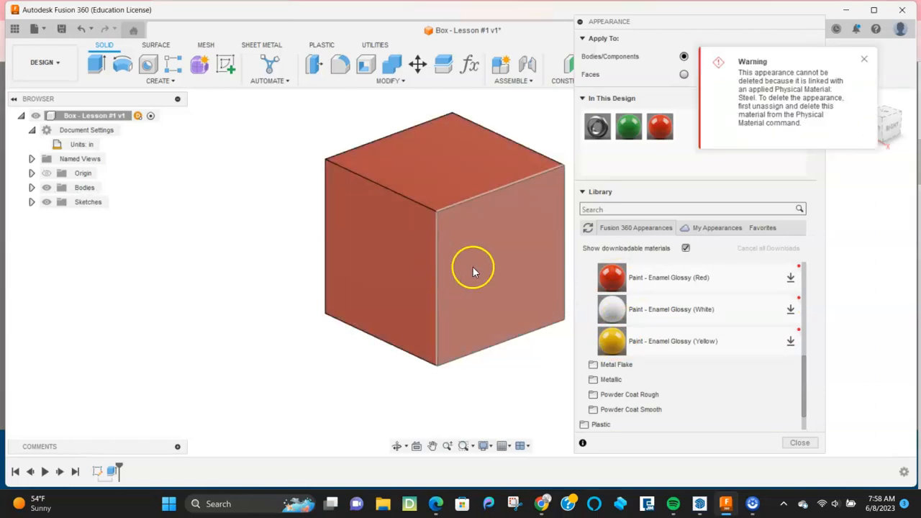
pyautogui.press('Escape')
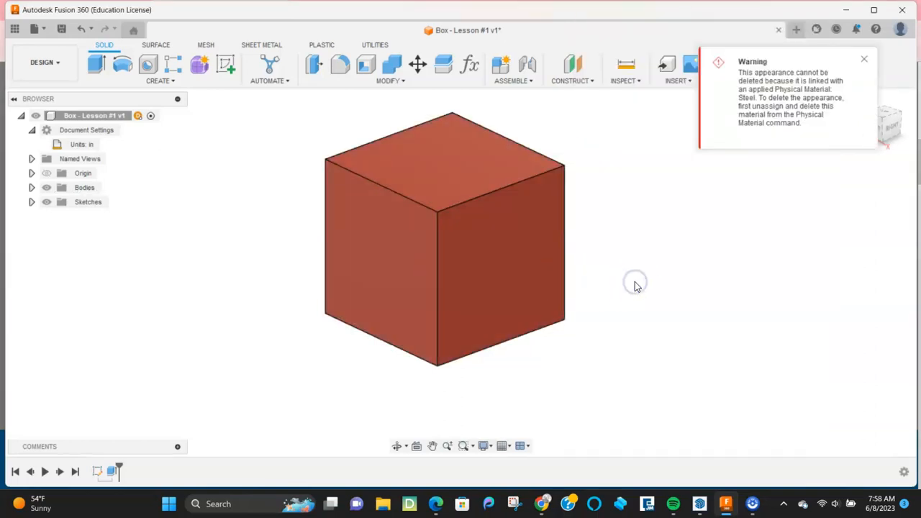
# Step: Paint the cube's right face with Enamel Glossy Red
pyautogui.click(501, 261)
pyautogui.rightClick(501, 261)
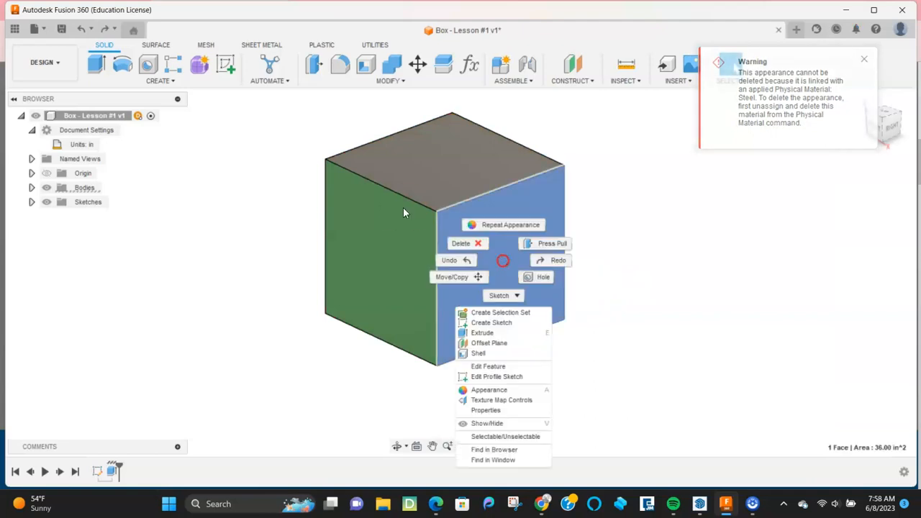
pyautogui.click(501, 390)
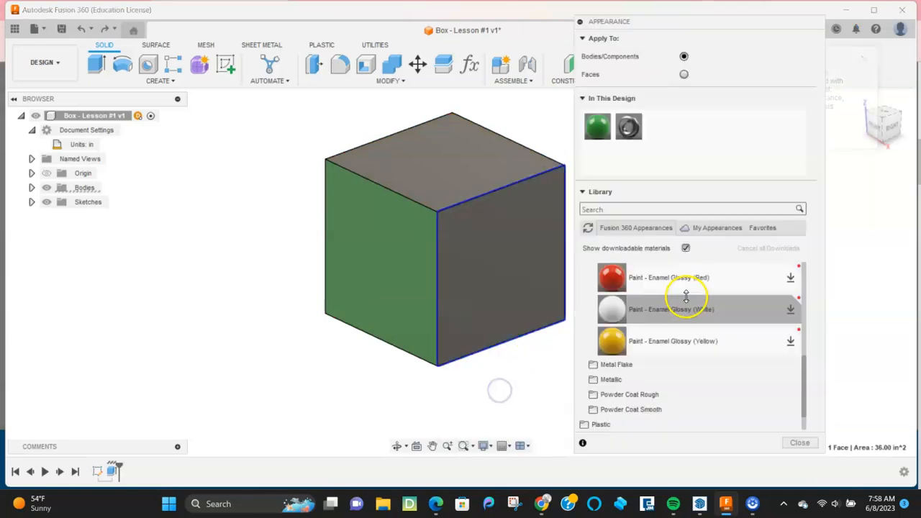
pyautogui.moveTo(650, 288)
pyautogui.mouseDown()
pyautogui.moveTo(570, 295)
pyautogui.moveTo(526, 263)
pyautogui.mouseUp()
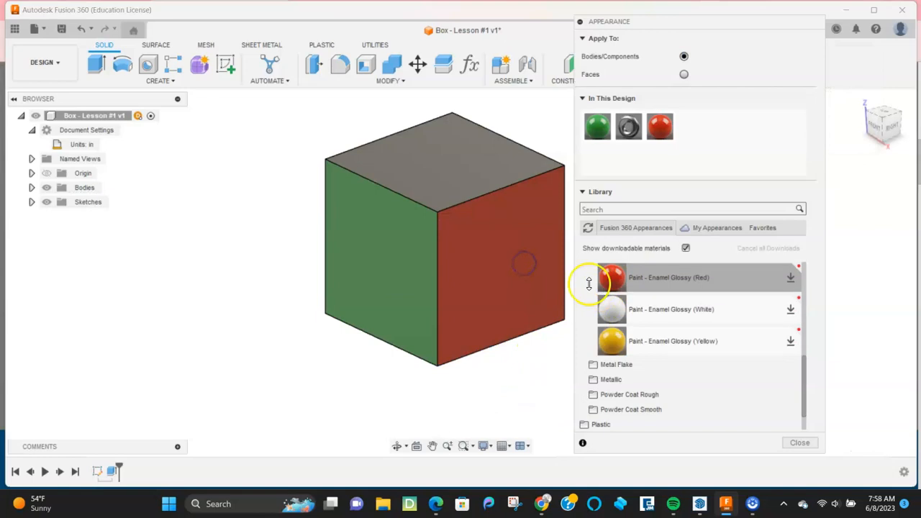
# Step: Paint the cube's top face with Enamel Glossy Yellow
pyautogui.rightClick(471, 169)
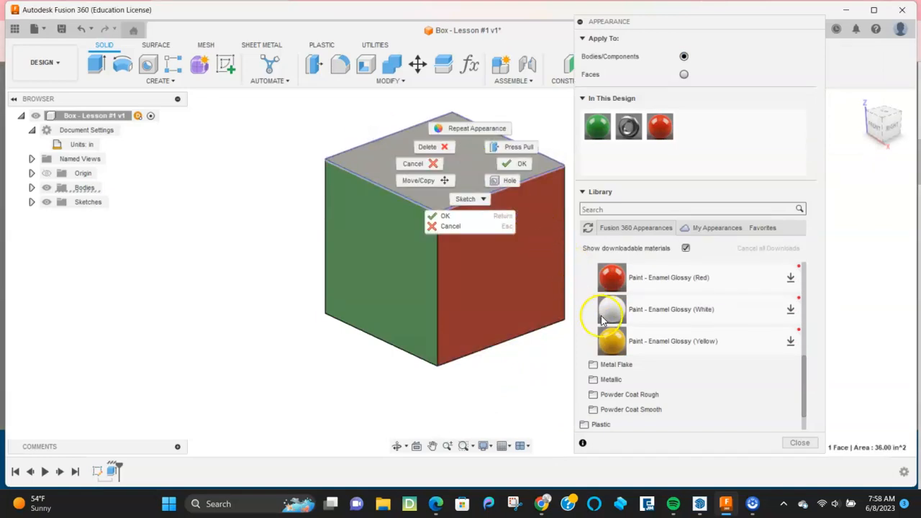
pyautogui.click(118, 314)
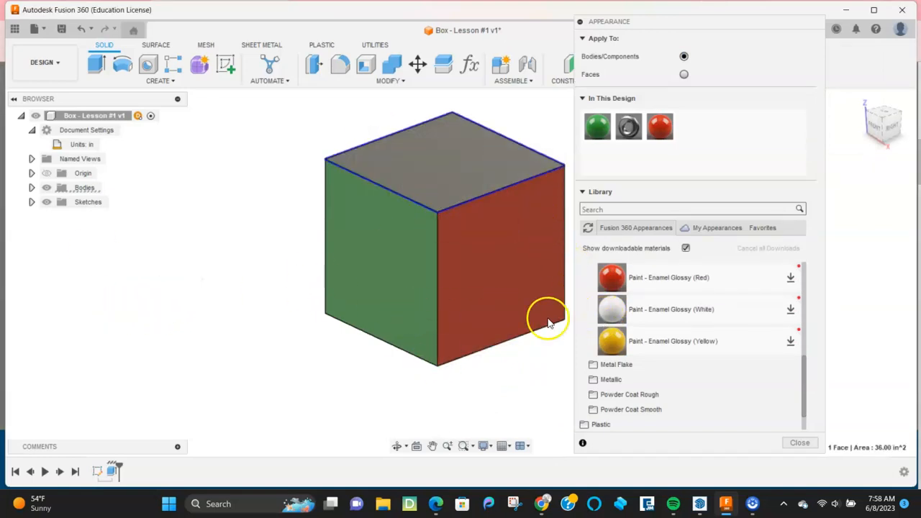
pyautogui.moveTo(611, 341); pyautogui.dragTo(489, 156)
pyautogui.scroll(-3, 399, 264)
pyautogui.scroll(3, 392, 263)
pyautogui.scroll(-2, 387, 265)
# Step: Paint the cube's grey left face with Enamel Glossy Black
pyautogui.moveTo(323, 285)
pyautogui.keyDown('shift'); pyautogui.mouseDown(button='middle')
pyautogui.moveTo(214, 330)
pyautogui.moveTo(298, 313)
pyautogui.moveTo(353, 314)
pyautogui.mouseUp(button='middle'); pyautogui.keyUp('shift')
pyautogui.scroll(5, 680, 302)
pyautogui.scroll(-2, 671, 322)
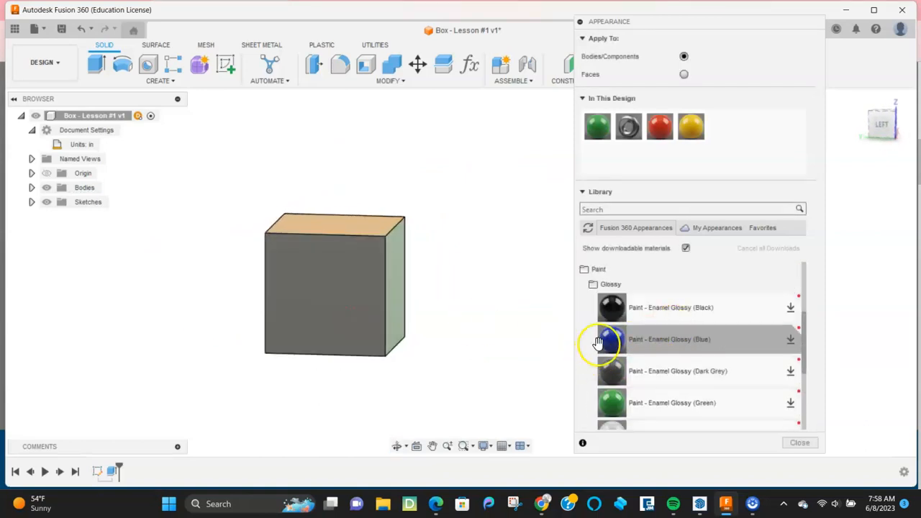
pyautogui.moveTo(611, 307); pyautogui.dragTo(349, 290)
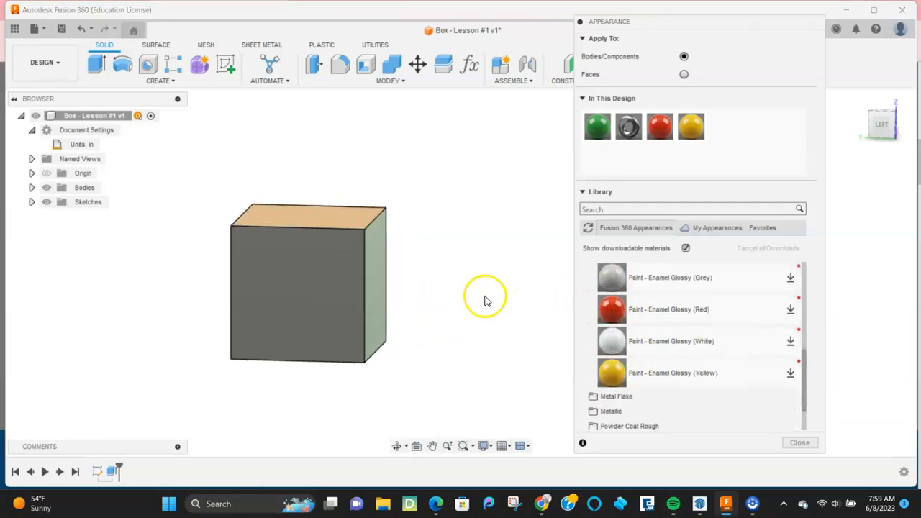
pyautogui.keyDown('shift'); pyautogui.moveTo(487, 300); pyautogui.dragTo(425, 304, button='middle'); pyautogui.keyUp('shift')
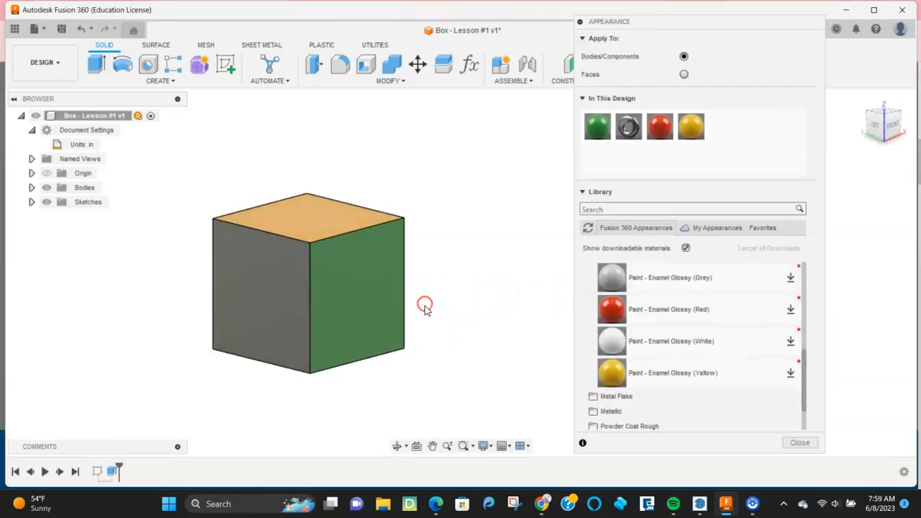
pyautogui.scroll(5, 647, 310)
pyautogui.scroll(-1, 637, 328)
pyautogui.moveTo(626, 353)
pyautogui.mouseDown()
pyautogui.moveTo(433, 345)
pyautogui.moveTo(306, 307)
pyautogui.moveTo(272, 316)
pyautogui.mouseUp()
pyautogui.click(510, 262)
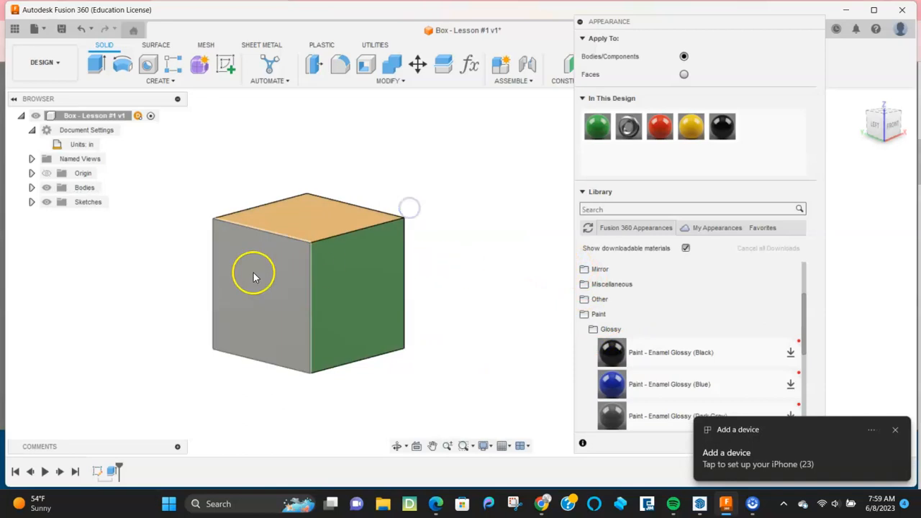
pyautogui.scroll(2, 254, 277)
pyautogui.click(257, 280)
pyautogui.moveTo(661, 351); pyautogui.dragTo(294, 300)
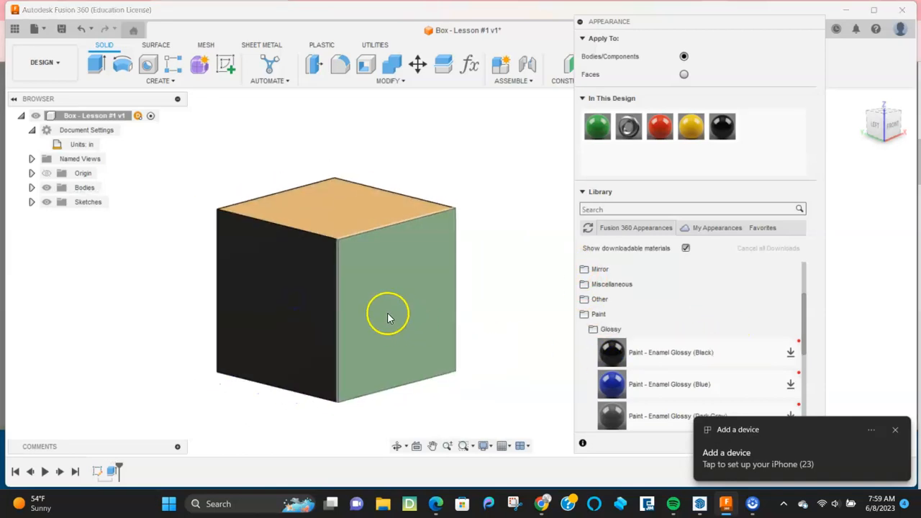
# Step: Paint the cube's bottom face with Enamel Glossy White
pyautogui.scroll(-3, 400, 321)
pyautogui.keyDown('shift'); pyautogui.moveTo(273, 333); pyautogui.dragTo(352, 286, button='middle'); pyautogui.keyUp('shift')
pyautogui.scroll(-3, 661, 370)
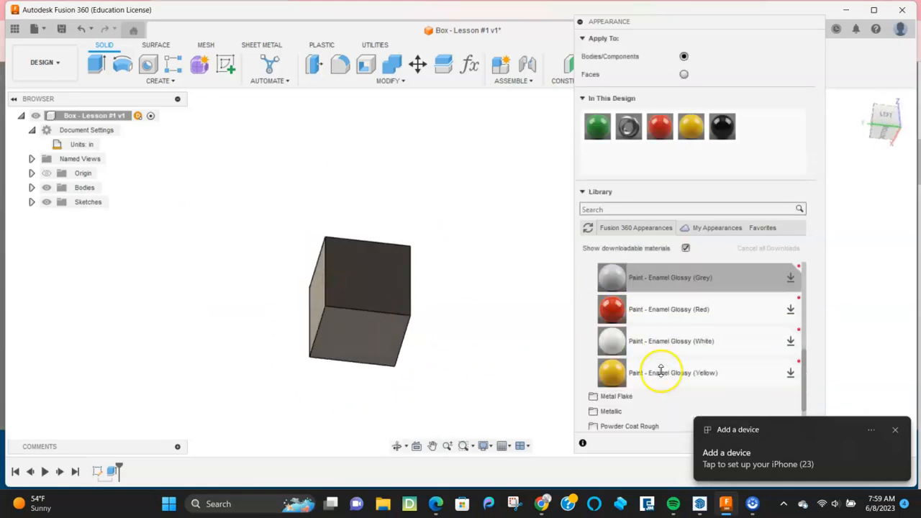
pyautogui.click(390, 329)
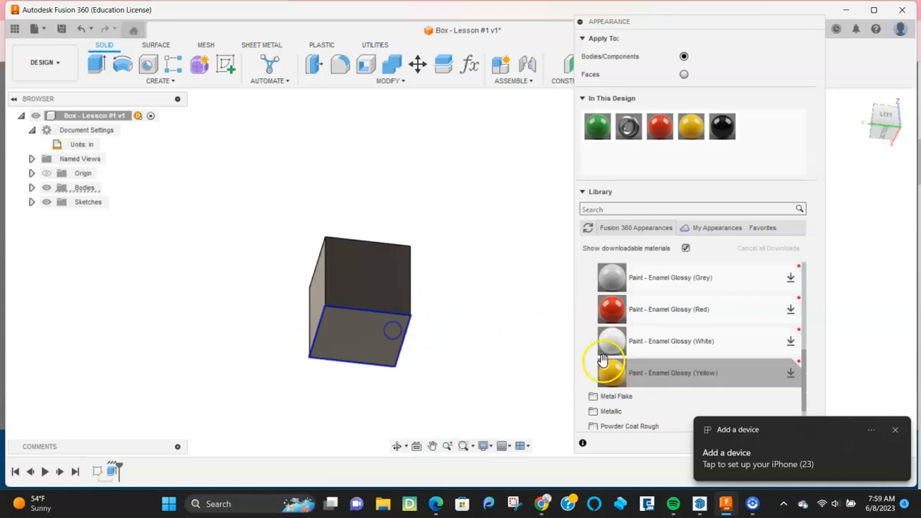
pyautogui.moveTo(631, 347); pyautogui.dragTo(384, 333)
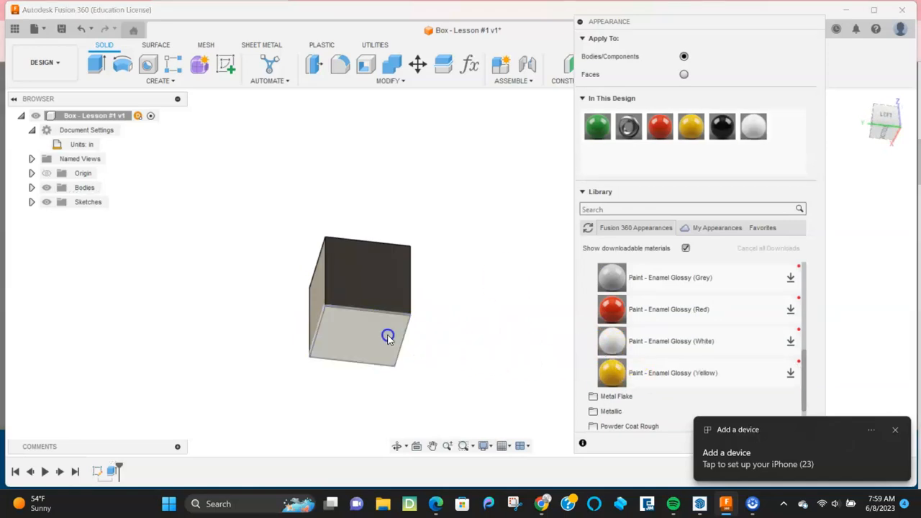
# Step: Paint the front face Paint - Metallic (Green), replacing a trial blue metallic
pyautogui.keyDown('shift'); pyautogui.moveTo(449, 346); pyautogui.dragTo(494, 391, button='middle'); pyautogui.keyUp('shift')
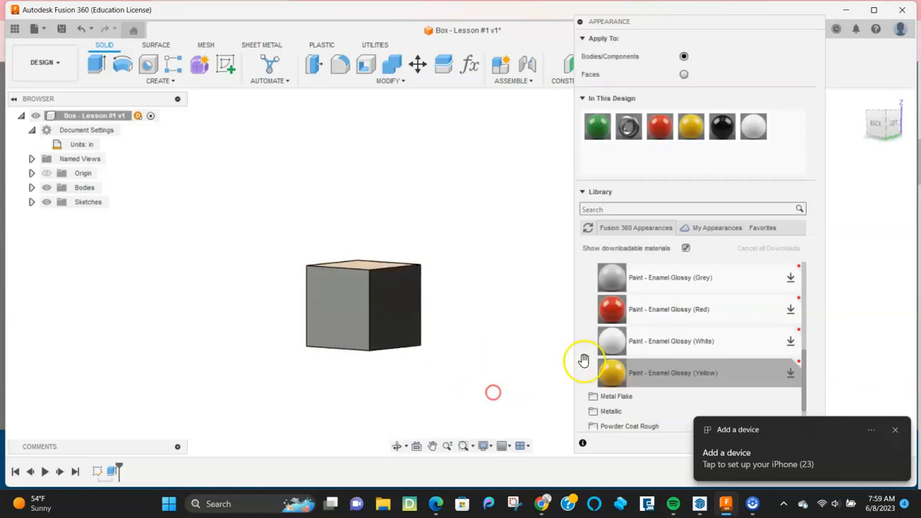
pyautogui.scroll(-3, 614, 343)
pyautogui.click(607, 317)
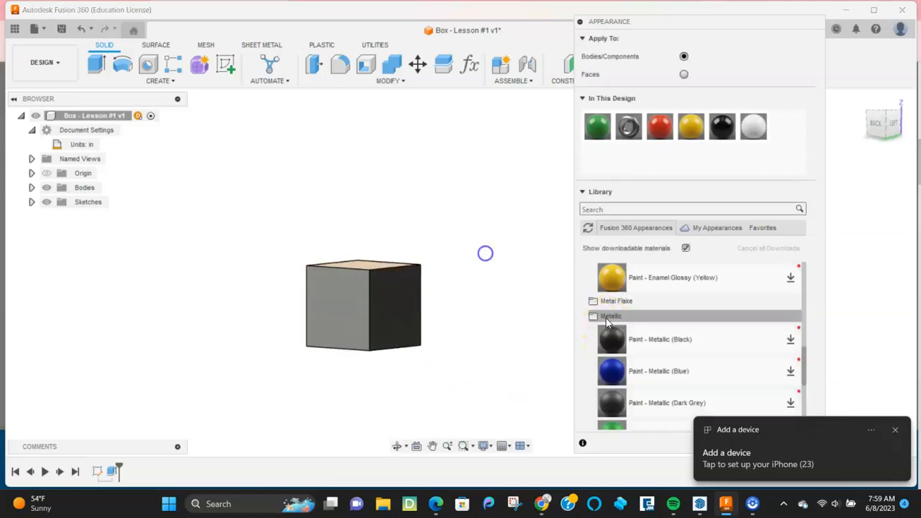
pyautogui.moveTo(615, 372); pyautogui.dragTo(330, 298)
pyautogui.scroll(-2, 611, 388)
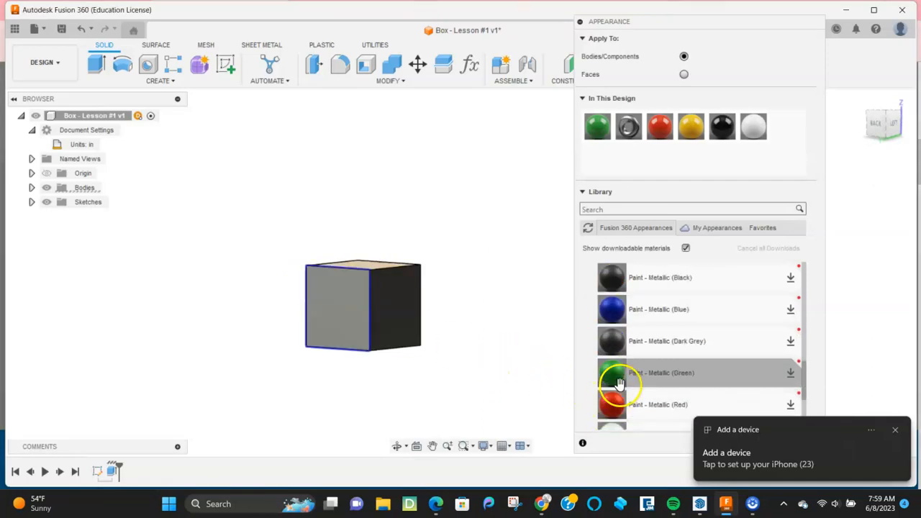
pyautogui.moveTo(616, 381); pyautogui.dragTo(354, 305)
pyautogui.scroll(-2, 404, 363)
pyautogui.keyDown('shift'); pyautogui.moveTo(377, 384); pyautogui.dragTo(341, 401, button='middle'); pyautogui.keyUp('shift')
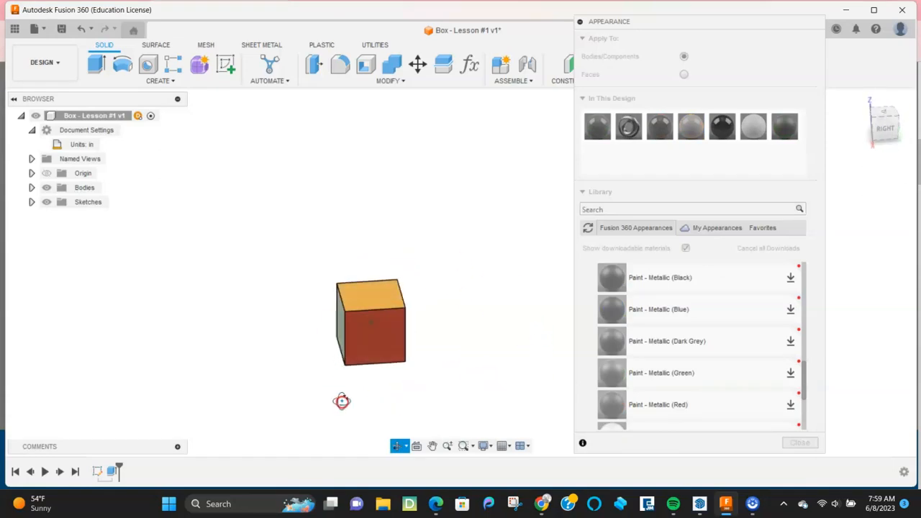
# Step: Close the appearance library and fit the whole painted box in view
pyautogui.click(801, 442)
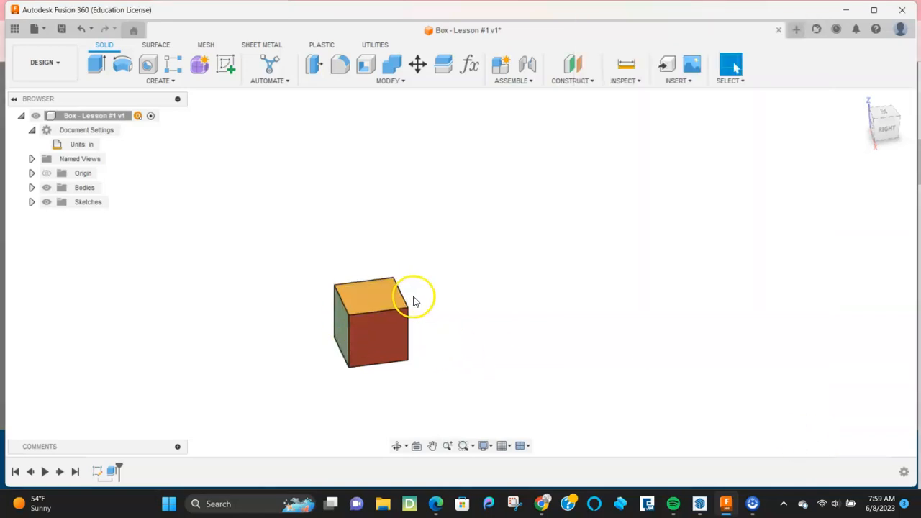
pyautogui.moveTo(413, 301); pyautogui.dragTo(495, 260, button='middle')
pyautogui.scroll(3, 461, 283)
pyautogui.scroll(6, 444, 301)
pyautogui.scroll(-2, 440, 308)
pyautogui.scroll(-3, 602, 332)
pyautogui.moveTo(602, 331); pyautogui.dragTo(639, 335, button='middle')
pyautogui.scroll(3, 456, 325)
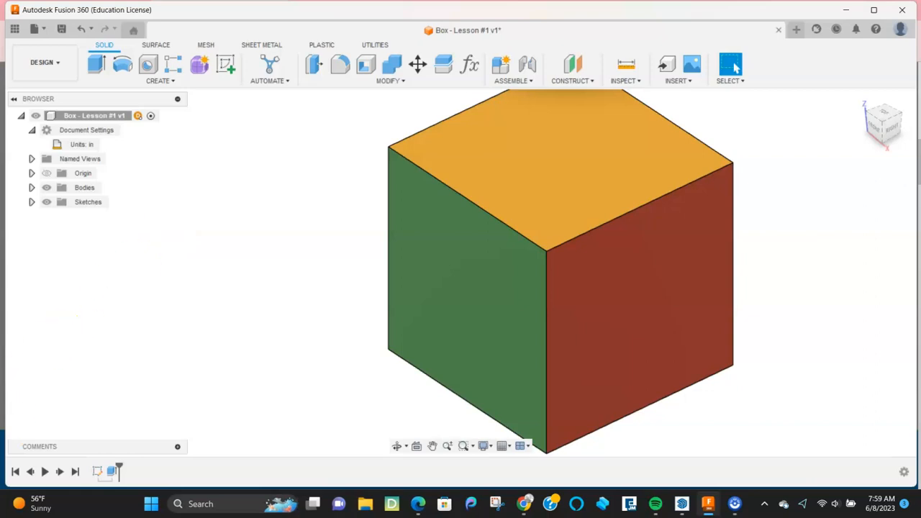
pyautogui.press('F6')
# Step: Create a drawing with Full Assembly, From Scratch, on an A (8.5in x 11in) sheet
pyautogui.click(65, 64)
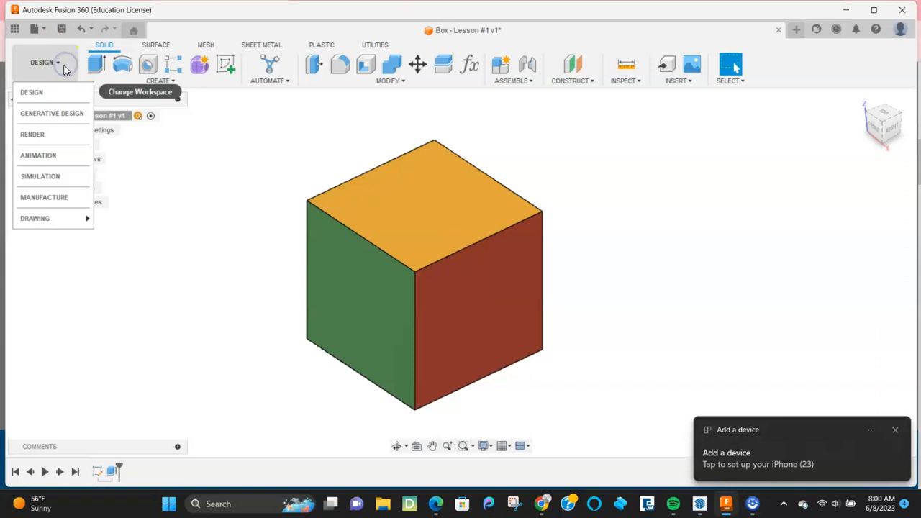
pyautogui.moveTo(37, 217)
pyautogui.click(118, 215)
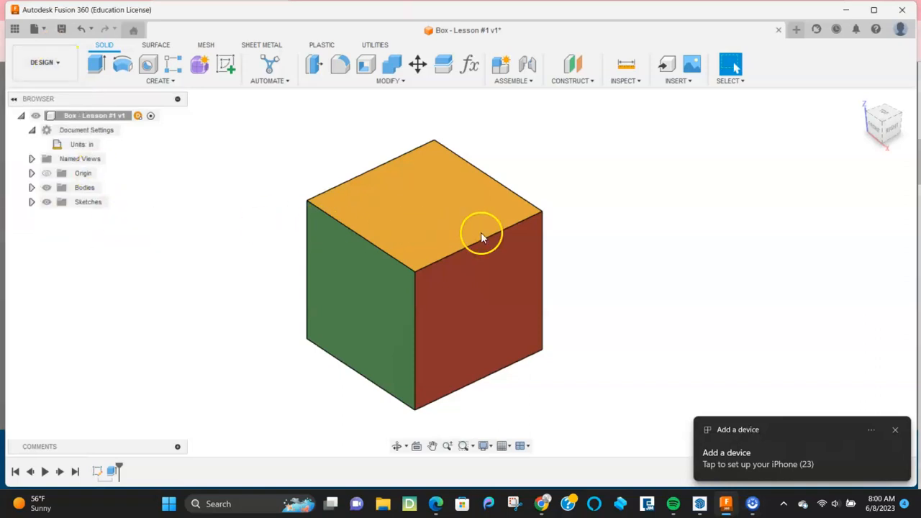
pyautogui.click(895, 430)
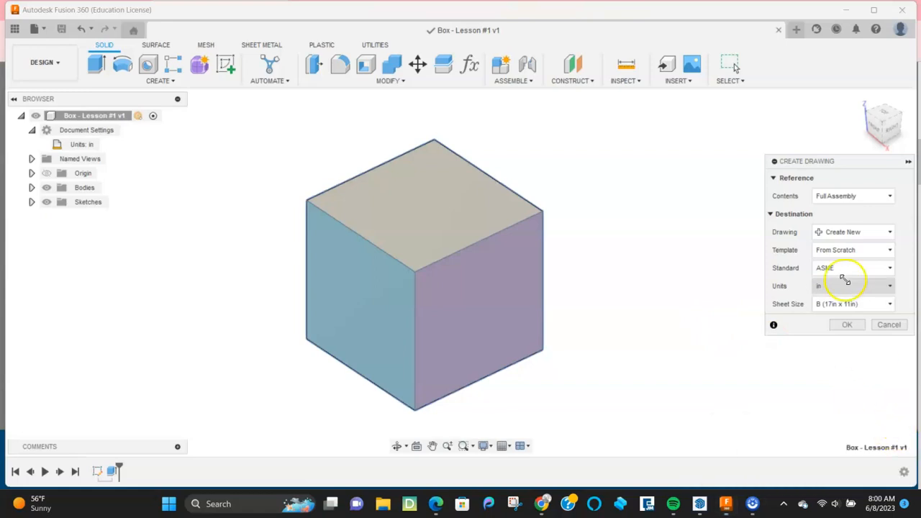
pyautogui.click(838, 197)
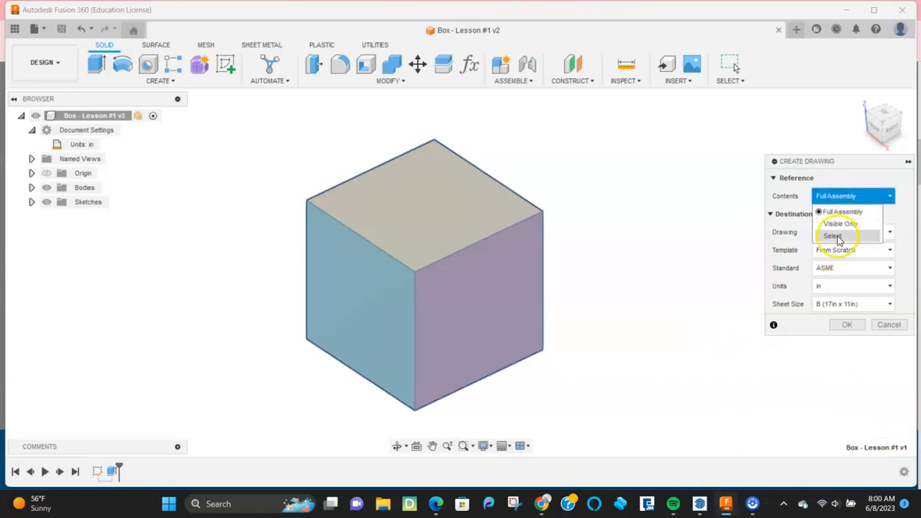
pyautogui.click(835, 164)
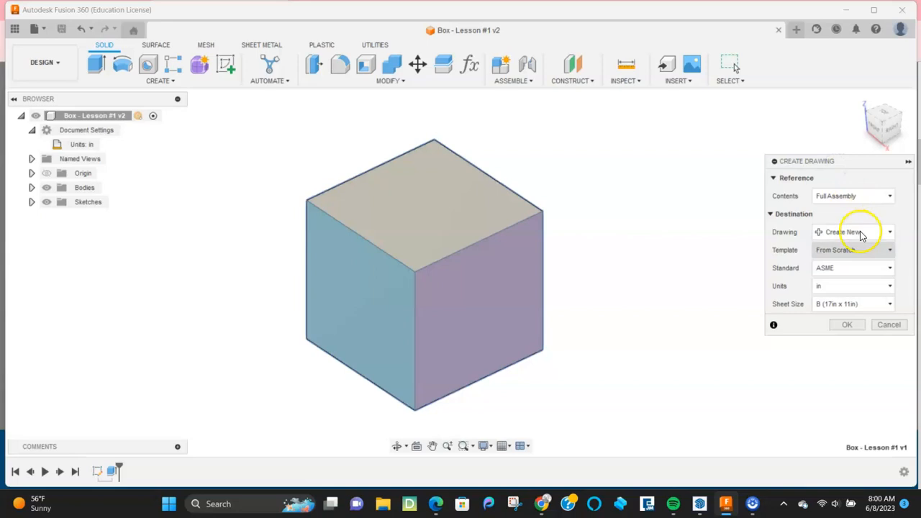
pyautogui.click(853, 305)
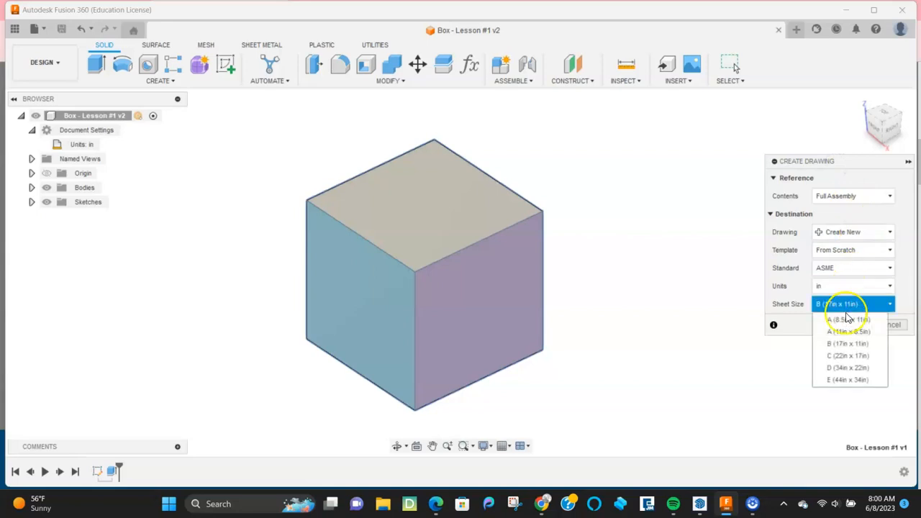
pyautogui.click(676, 254)
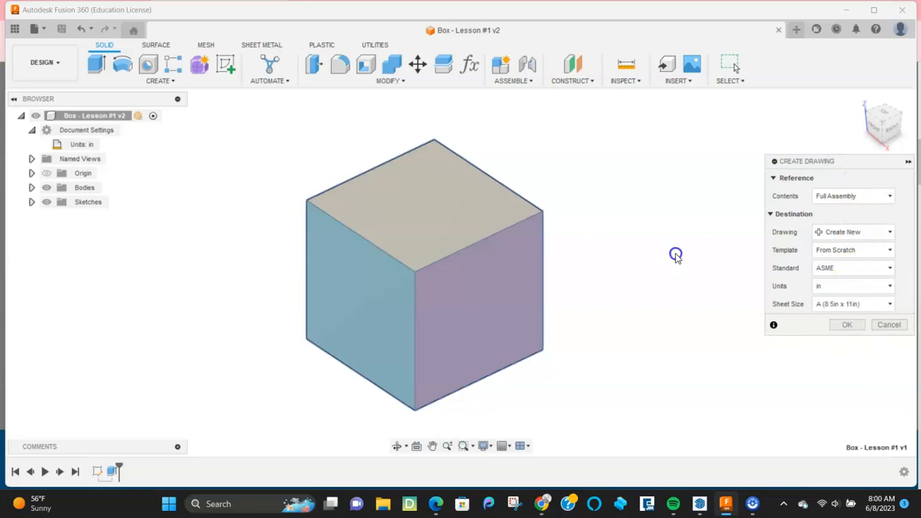
pyautogui.click(827, 255)
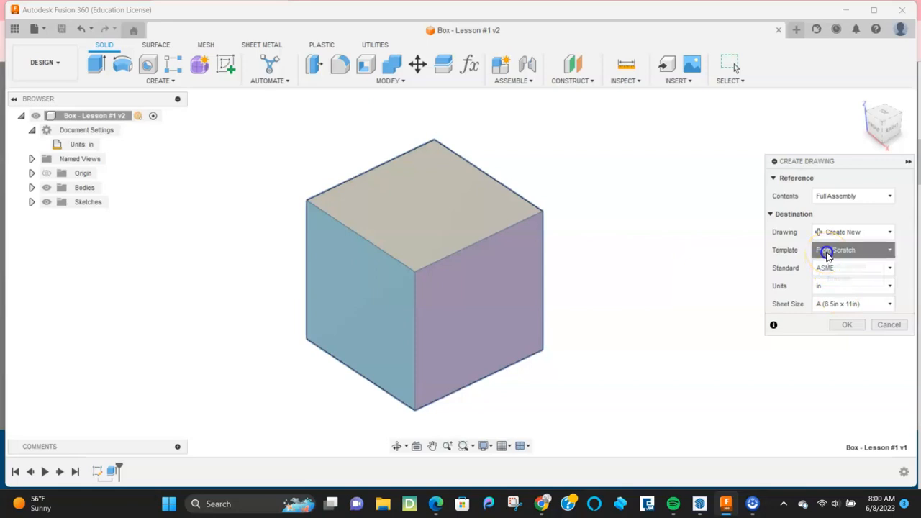
pyautogui.click(825, 253)
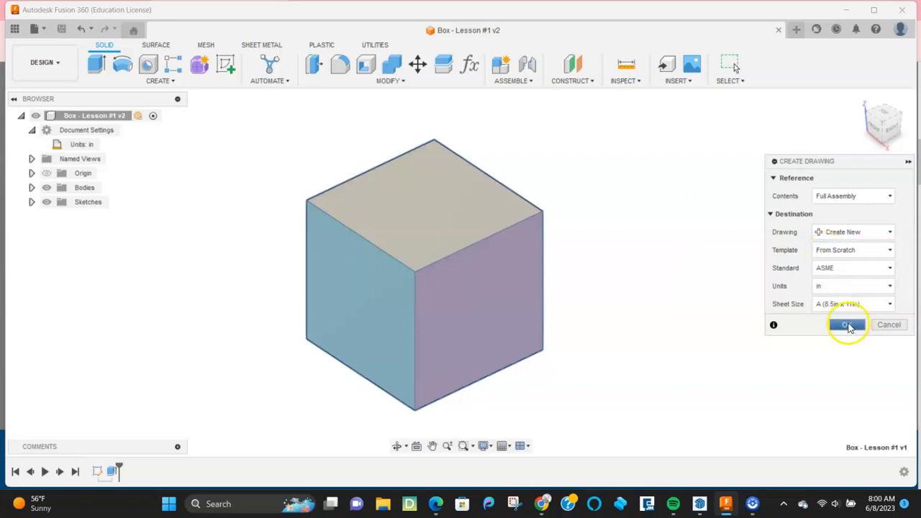
pyautogui.click(846, 324)
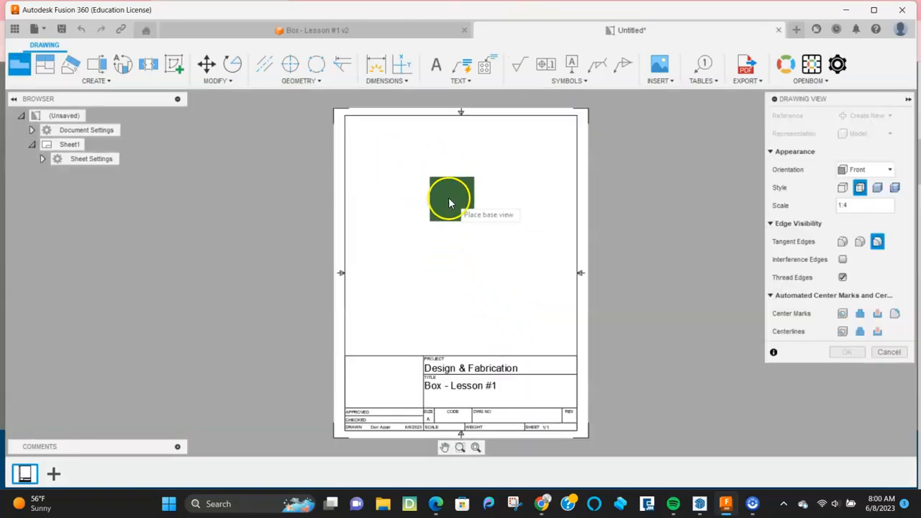
# Step: Place the base view upper middle, with NE Isometric orientation at 1:3 scale
pyautogui.click(468, 216)
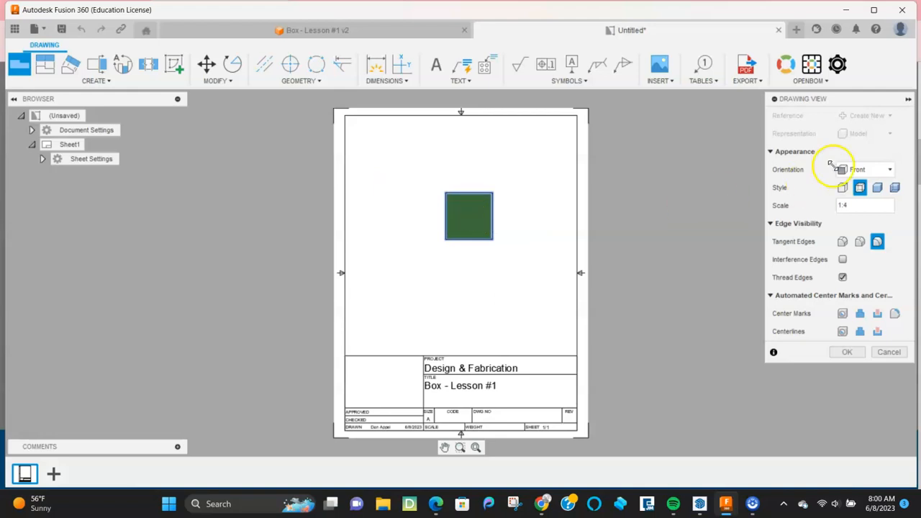
pyautogui.click(872, 169)
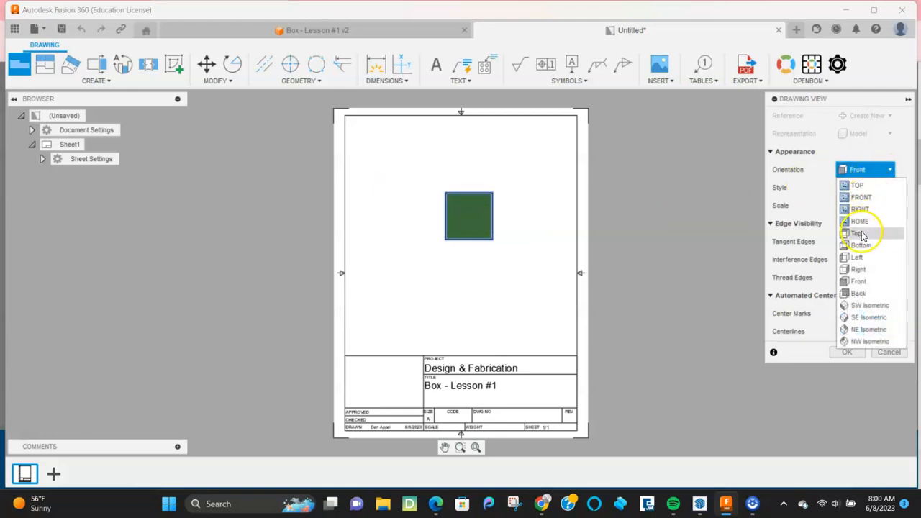
pyautogui.click(870, 329)
pyautogui.click(875, 313)
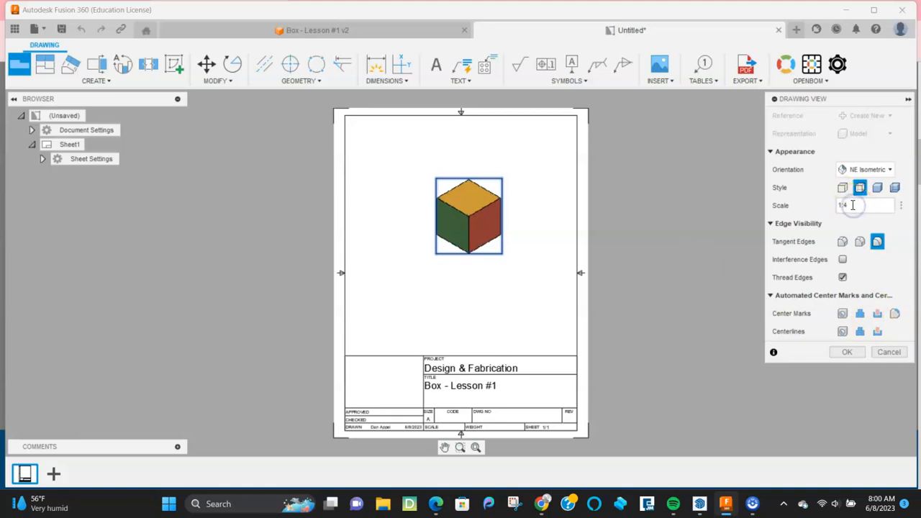
pyautogui.click(875, 187)
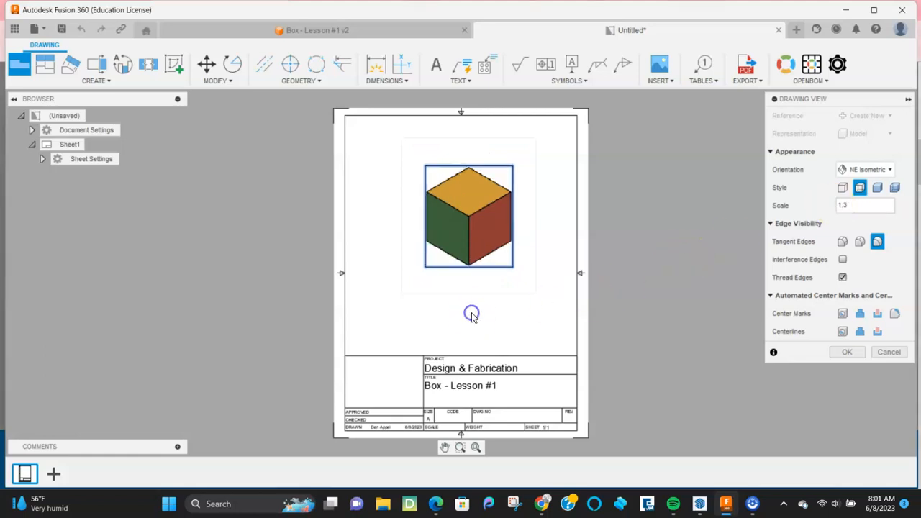
# Step: Accept the base view, move it to the top-left corner, and try the HOME orientation
pyautogui.click(847, 352)
pyautogui.moveTo(516, 270); pyautogui.dragTo(392, 182)
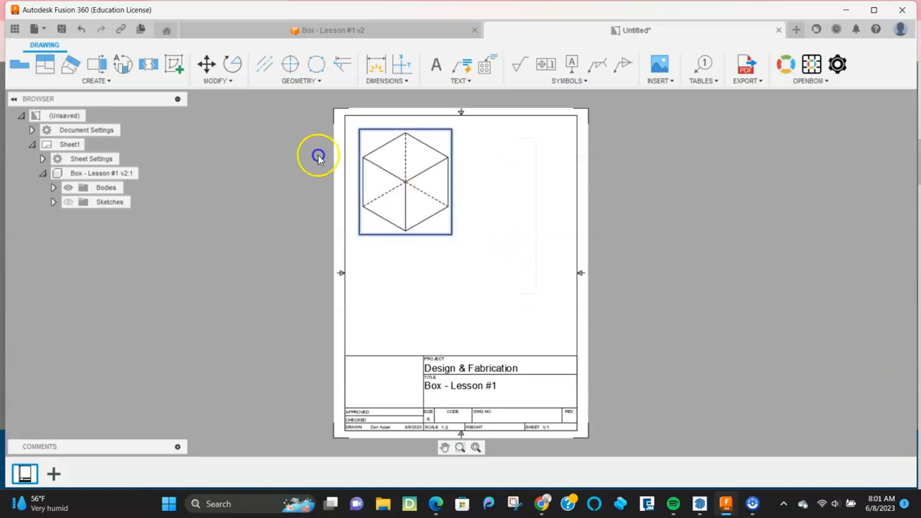
pyautogui.doubleClick(400, 198)
pyautogui.click(867, 133)
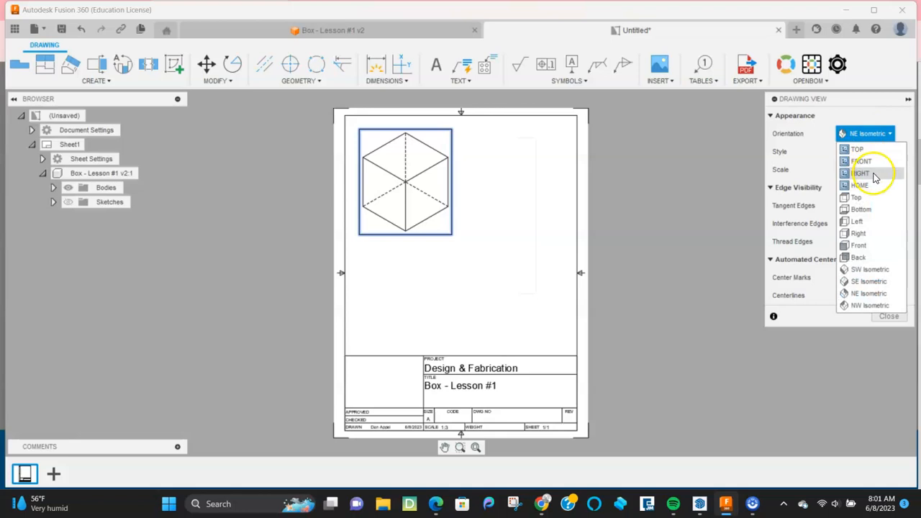
pyautogui.click(855, 187)
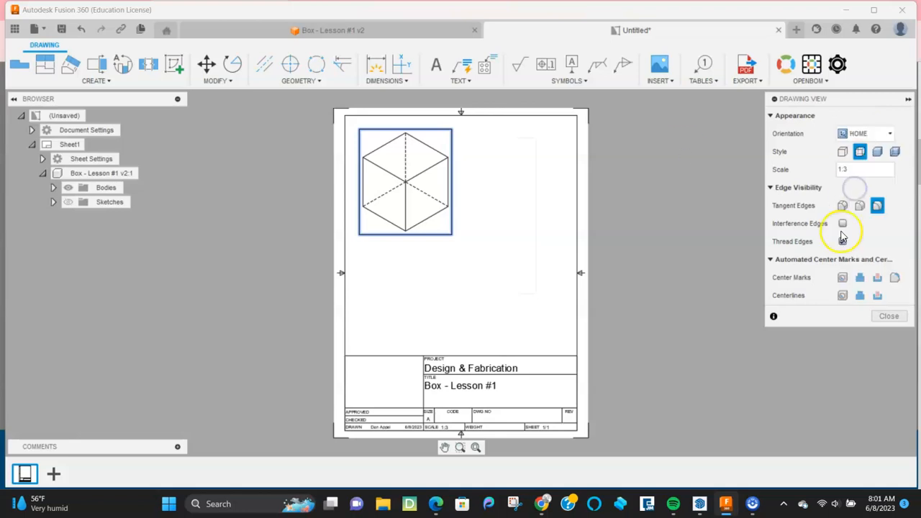
pyautogui.click(888, 316)
# Step: Try Top and Front orientations, then restore NE Isometric and close the view settings
pyautogui.click(400, 197)
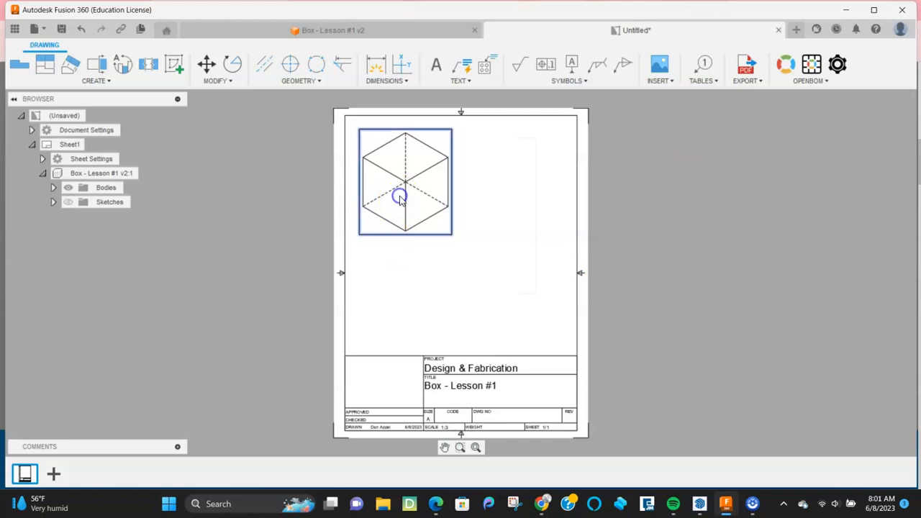
pyautogui.click(872, 134)
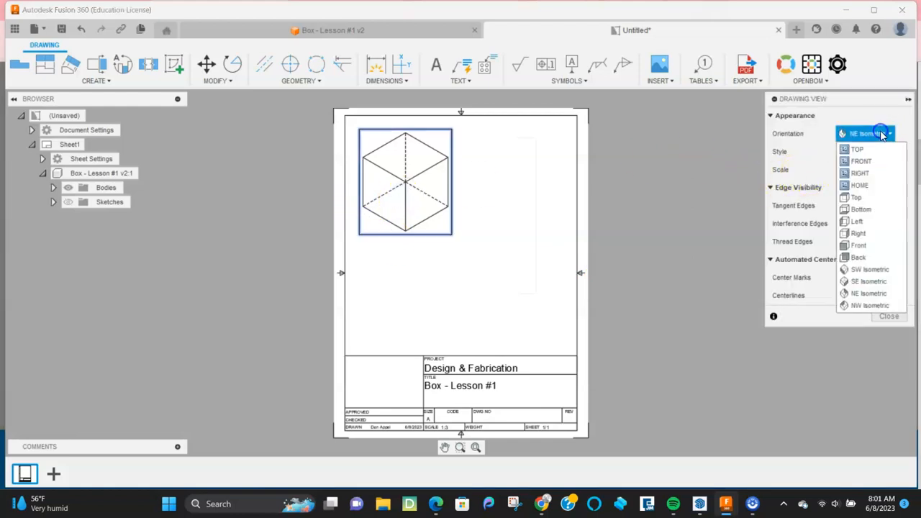
pyautogui.click(860, 198)
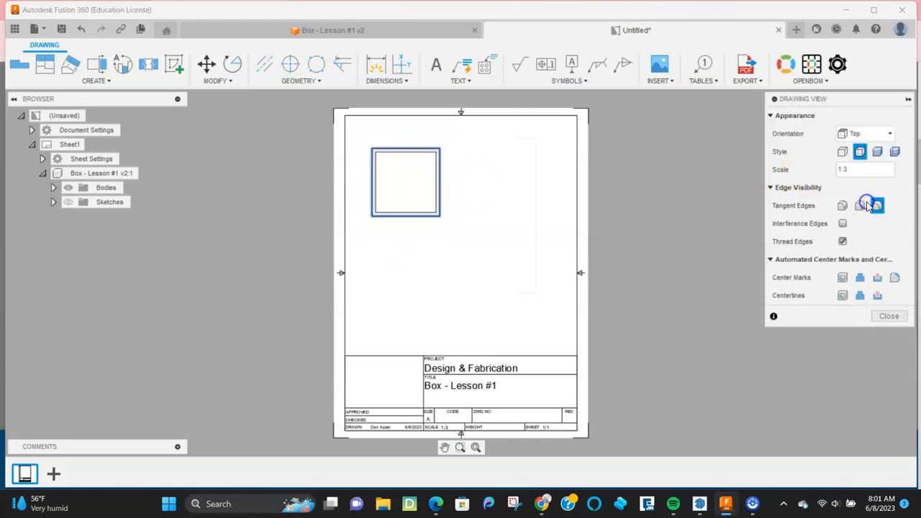
pyautogui.click(879, 134)
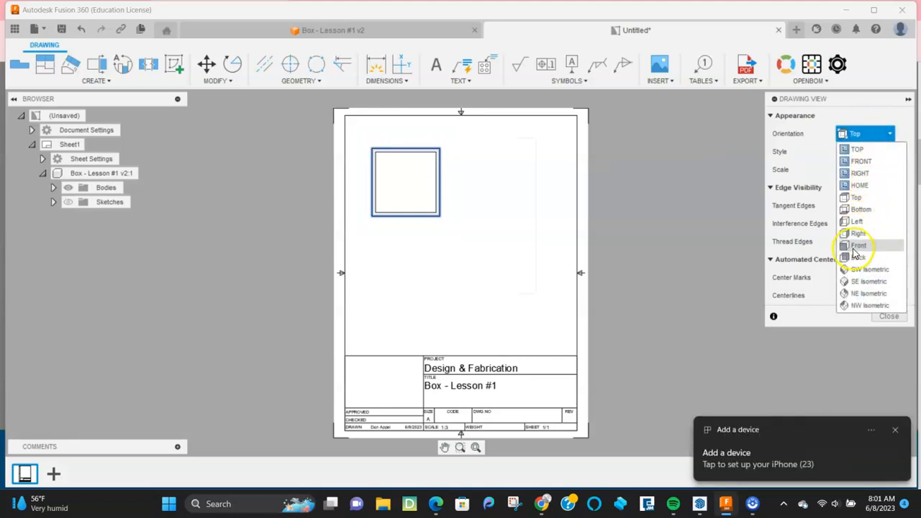
pyautogui.click(854, 252)
pyautogui.click(863, 133)
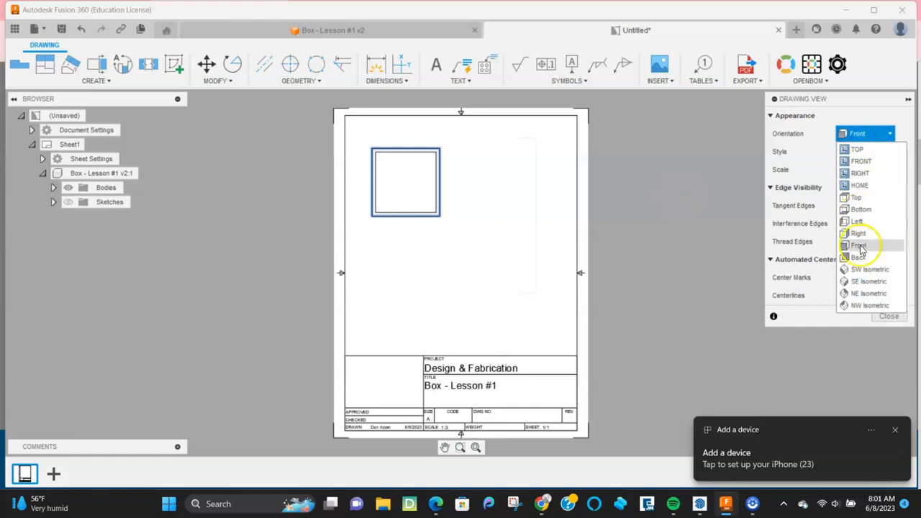
pyautogui.click(865, 293)
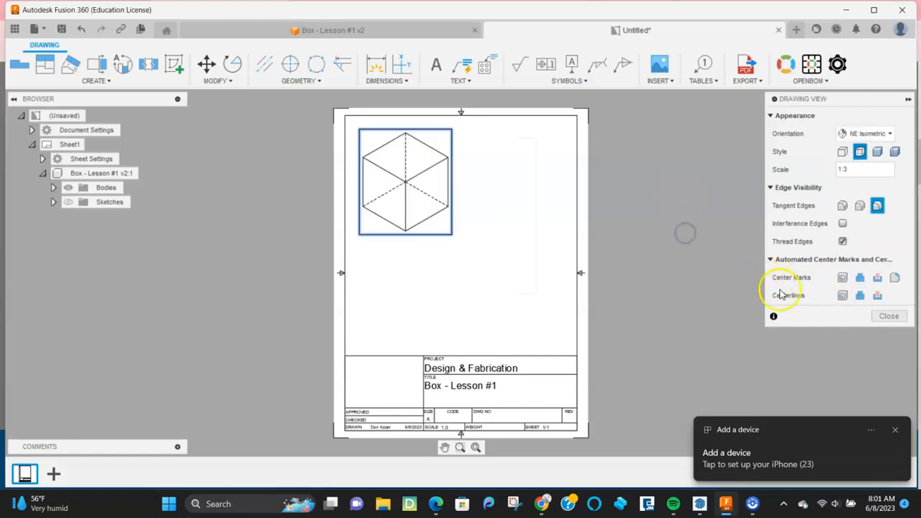
pyautogui.click(898, 316)
pyautogui.moveTo(395, 170)
pyautogui.mouseDown()
pyautogui.moveTo(415, 183)
pyautogui.moveTo(395, 162)
pyautogui.mouseUp()
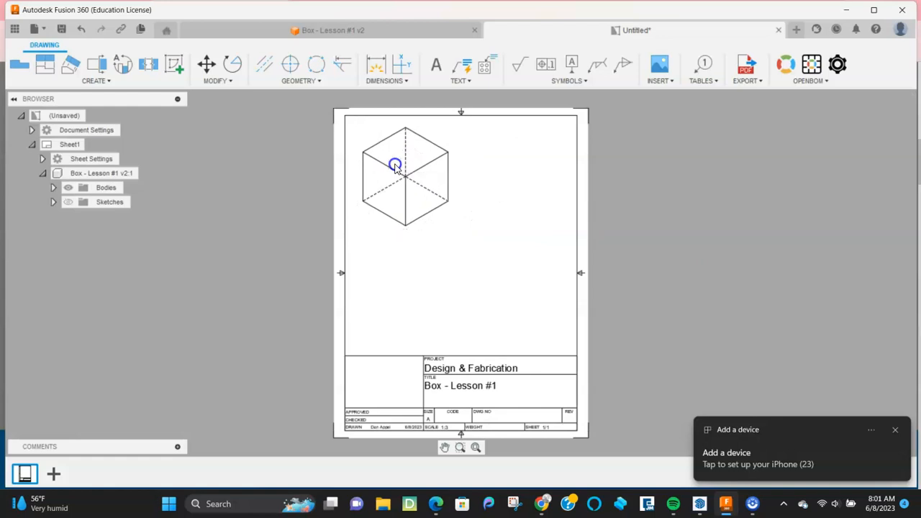
# Step: Add a 'View #1' text note and centre it just below the isometric cube view
pyautogui.click(434, 64)
pyautogui.click(377, 242)
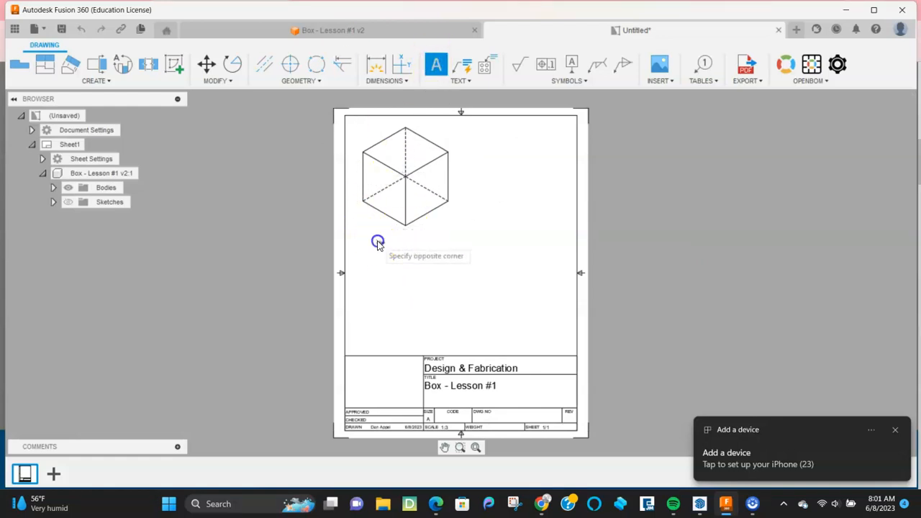
pyautogui.click(432, 256)
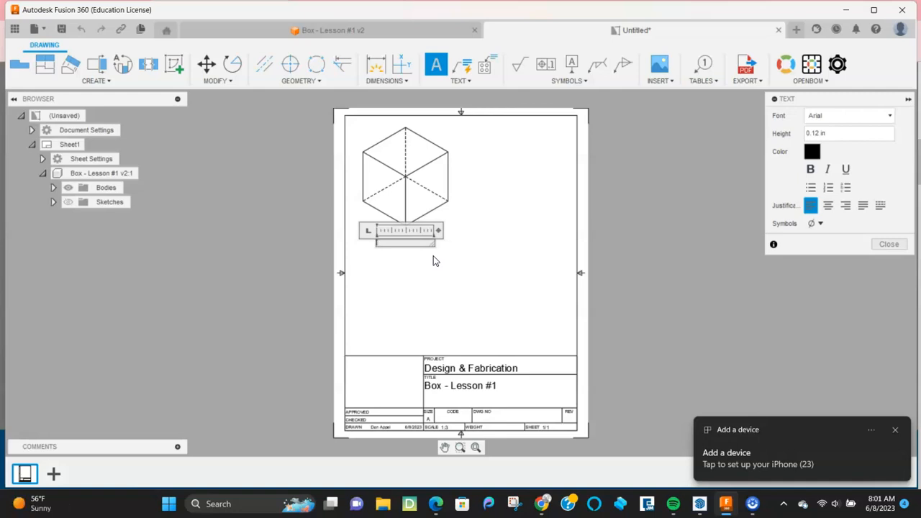
pyautogui.write('View #1')
pyautogui.moveTo(397, 243); pyautogui.dragTo(371, 239)
pyautogui.click(827, 134)
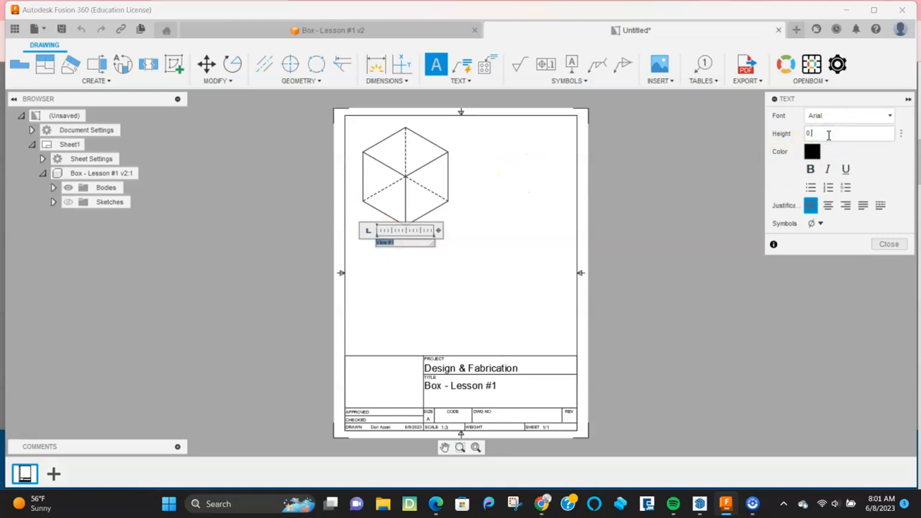
pyautogui.press('Return')
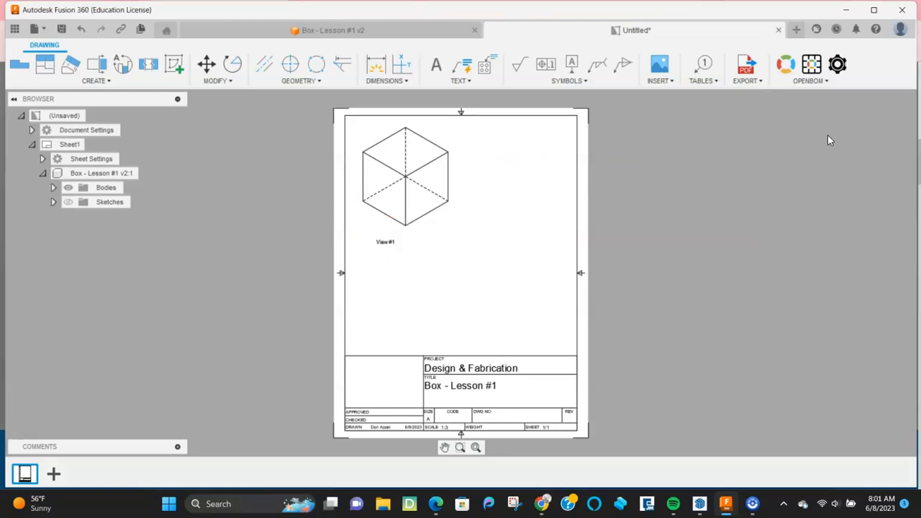
pyautogui.moveTo(383, 243); pyautogui.dragTo(408, 241)
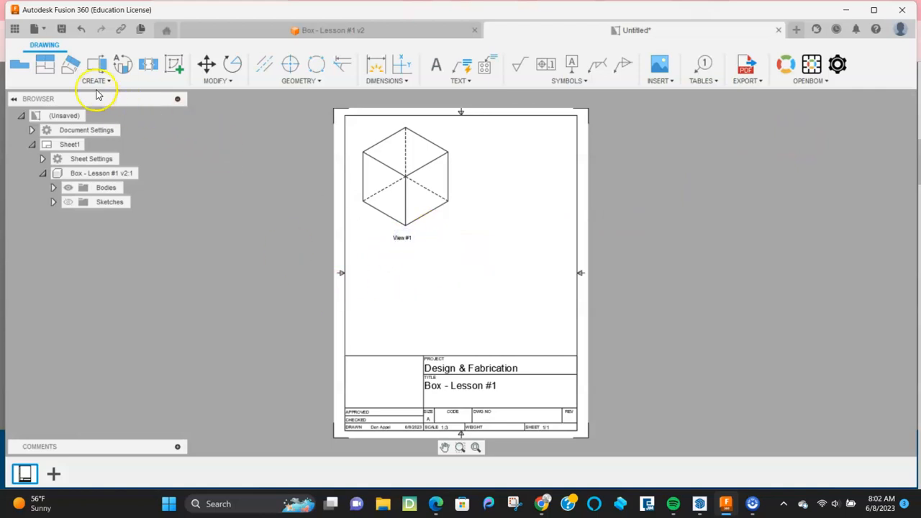
# Step: Place a Base View right of the isometric view at 1:3 scale with Top orientation
pyautogui.click(20, 66)
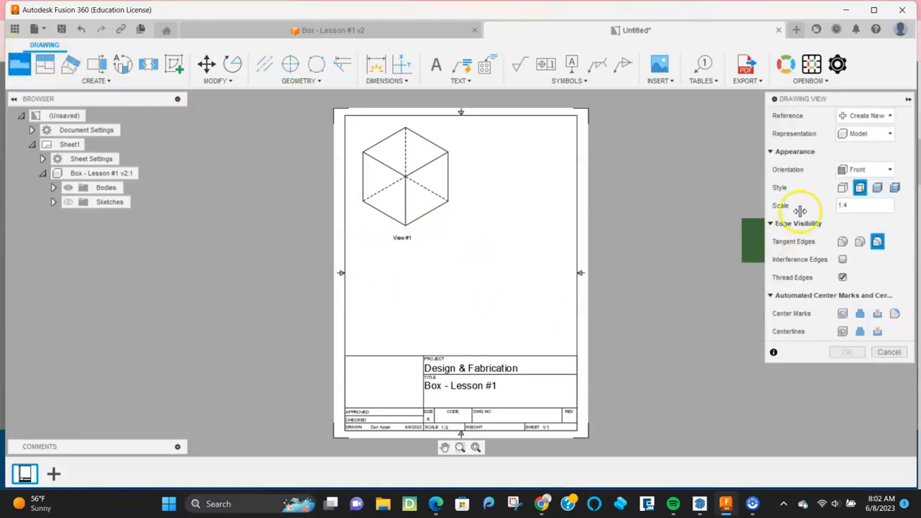
pyautogui.click(515, 171)
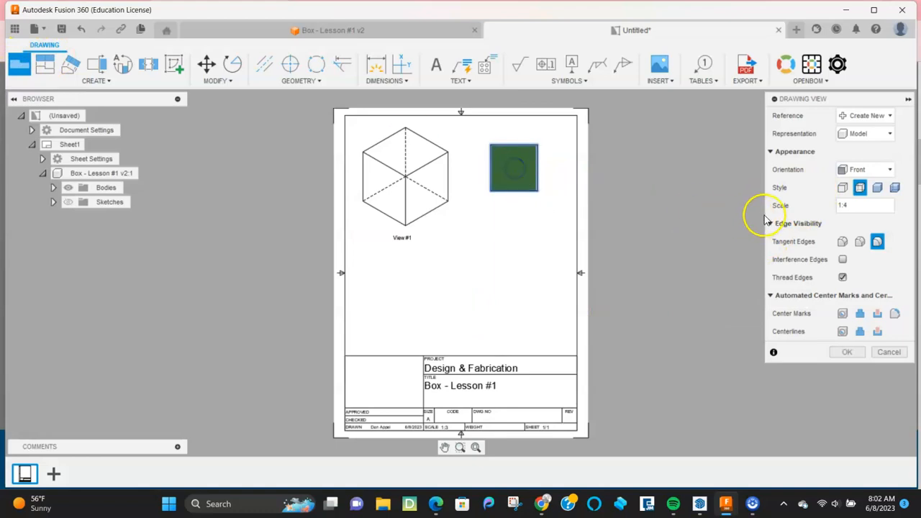
pyautogui.click(850, 207)
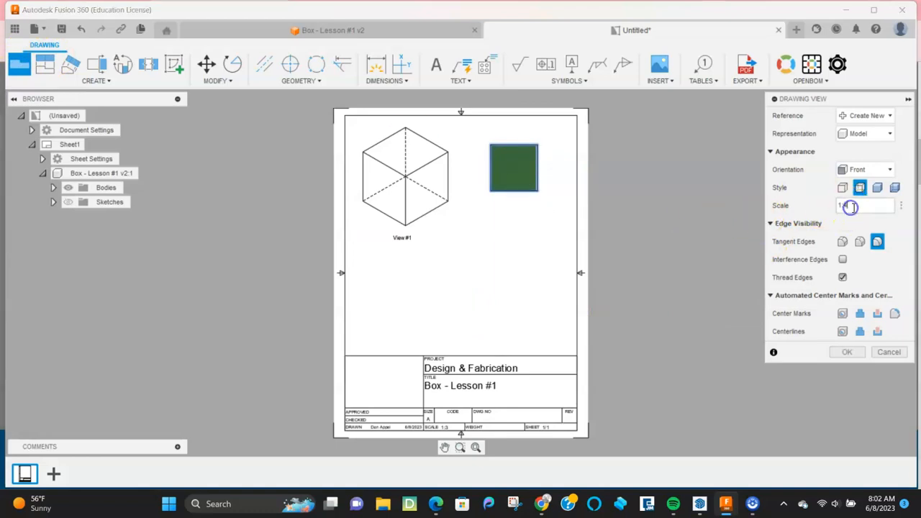
pyautogui.press('Return')
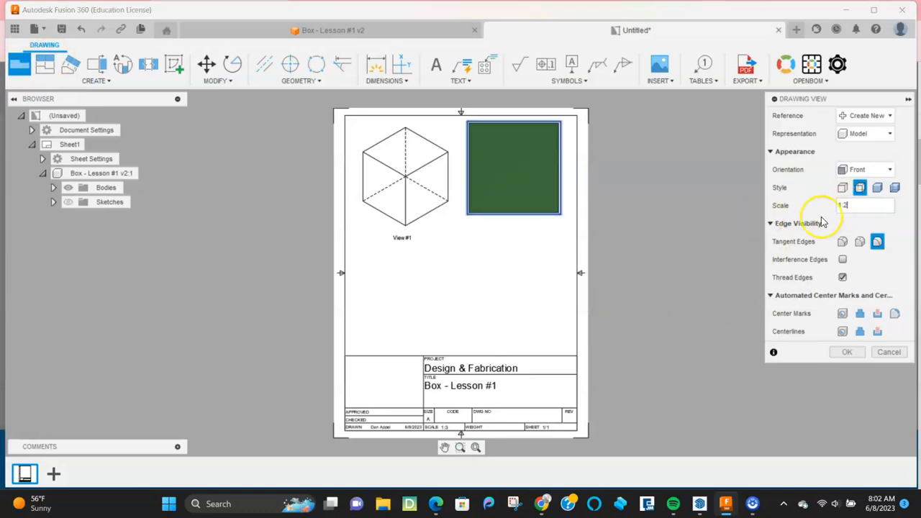
pyautogui.write('3')
pyautogui.press('Return')
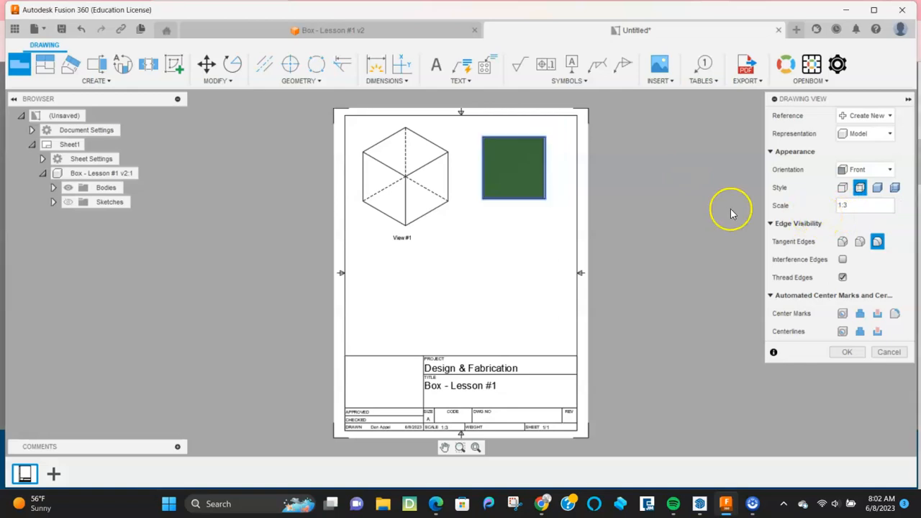
pyautogui.click(889, 169)
pyautogui.click(859, 185)
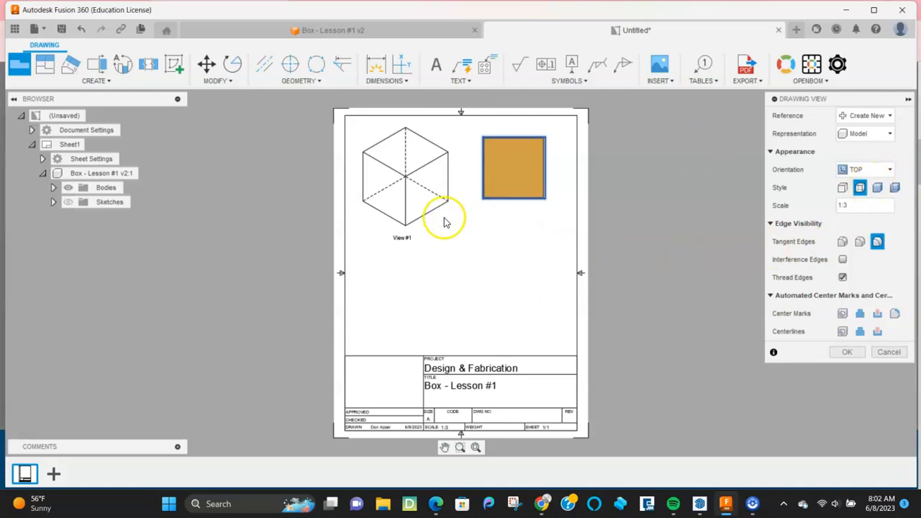
pyautogui.click(846, 353)
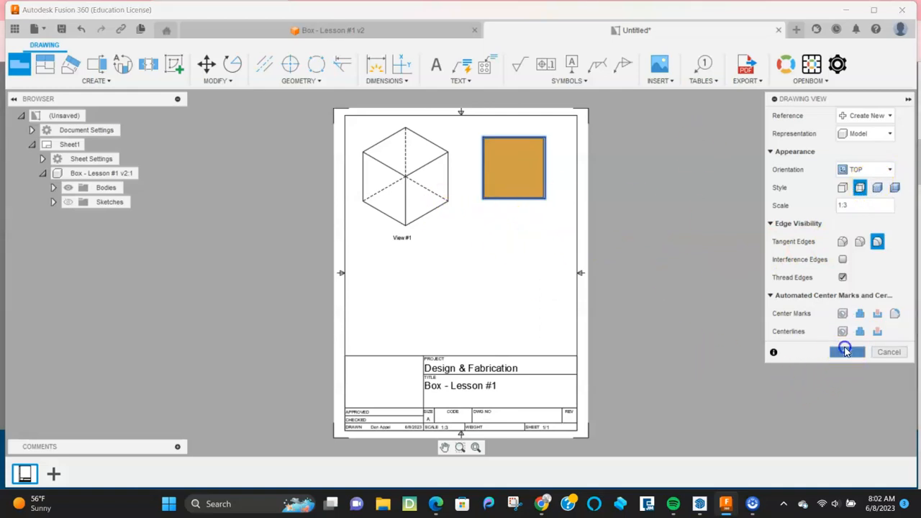
# Step: Add a 'Top View' text label and position it under the top view's square
pyautogui.click(436, 64)
pyautogui.click(503, 220)
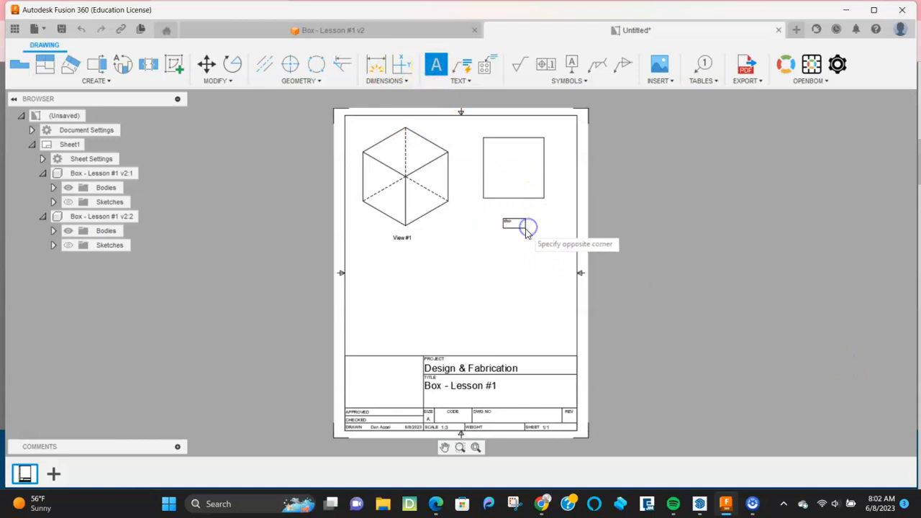
pyautogui.click(528, 227)
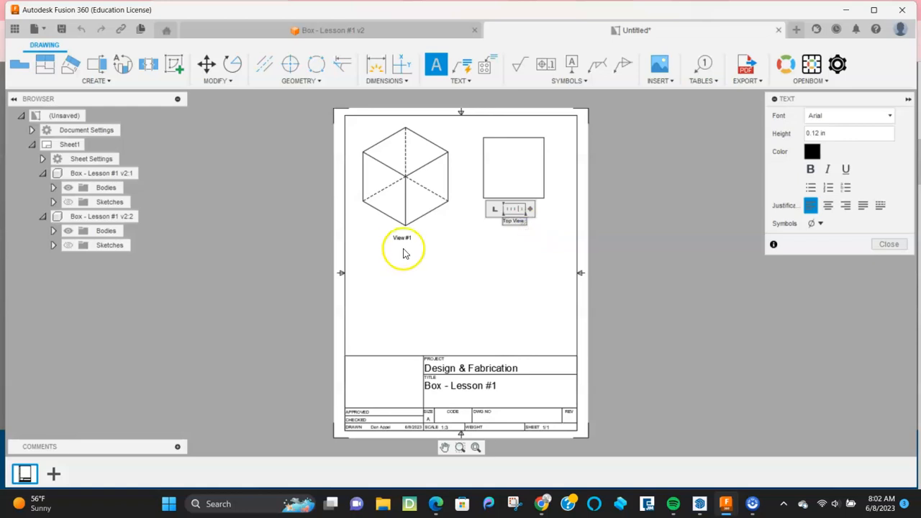
pyautogui.click(530, 255)
pyautogui.scroll(-3, 510, 239)
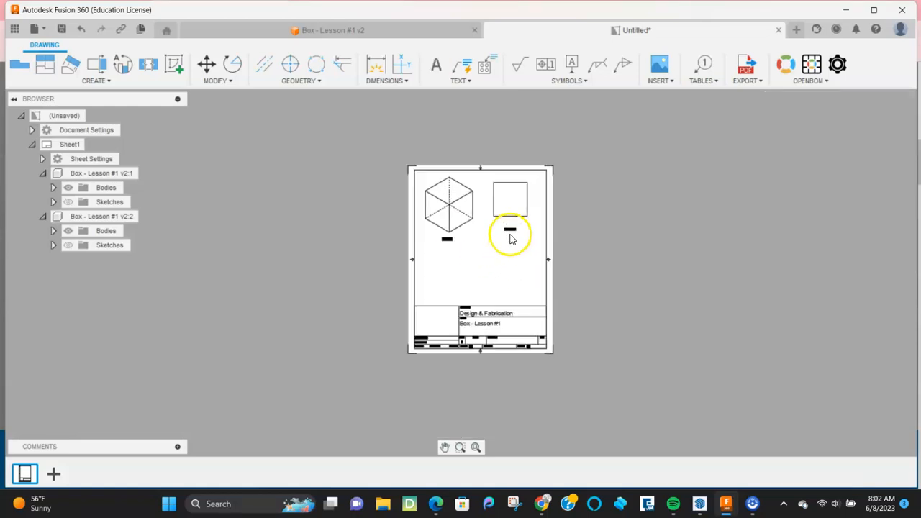
pyautogui.scroll(3, 510, 240)
pyautogui.click(509, 216)
pyautogui.click(507, 215)
pyautogui.click(500, 250)
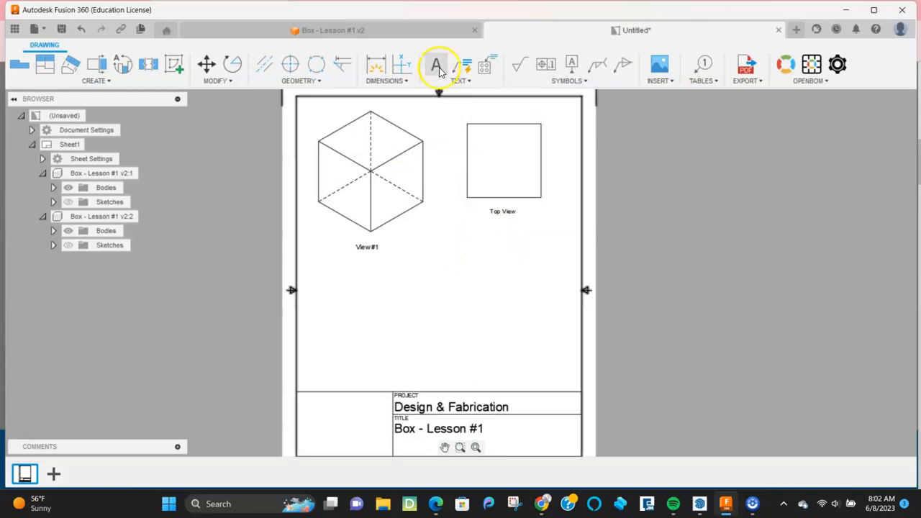
# Step: Dimension the top view's square: 6 width below it and 6 height at its right
pyautogui.click(377, 65)
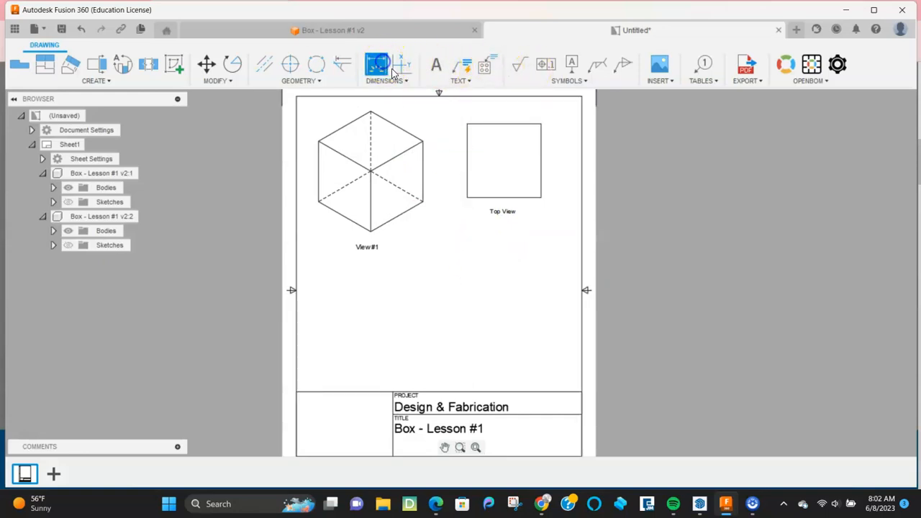
pyautogui.click(466, 198)
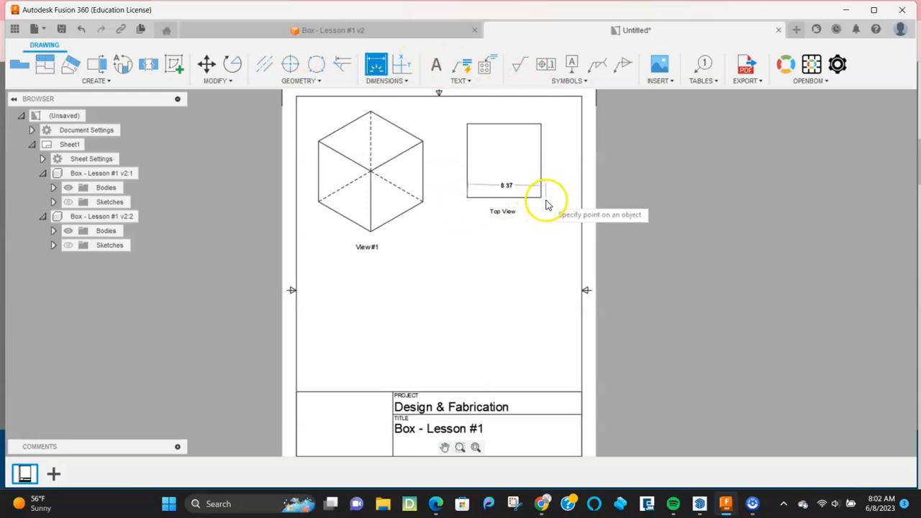
pyautogui.click(541, 198)
pyautogui.click(528, 236)
pyautogui.click(540, 197)
pyautogui.click(541, 124)
pyautogui.click(555, 136)
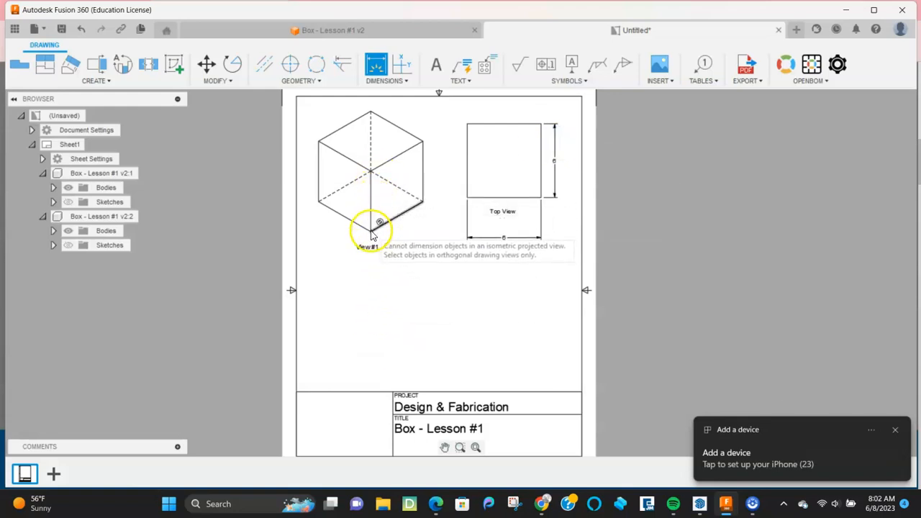
# Step: Try dimensioning an isometric view edge, cancel it, and exit the Dimension tool
pyautogui.click(393, 210)
pyautogui.press('Escape')
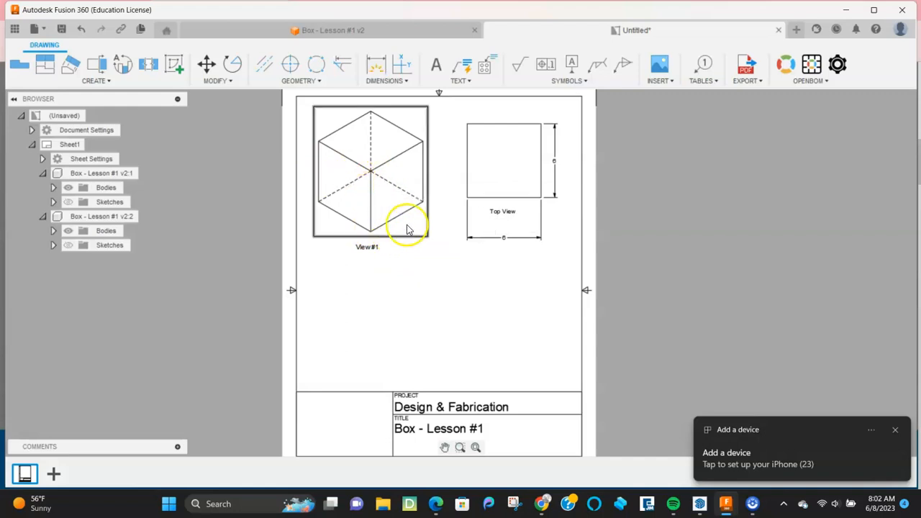
pyautogui.click(376, 66)
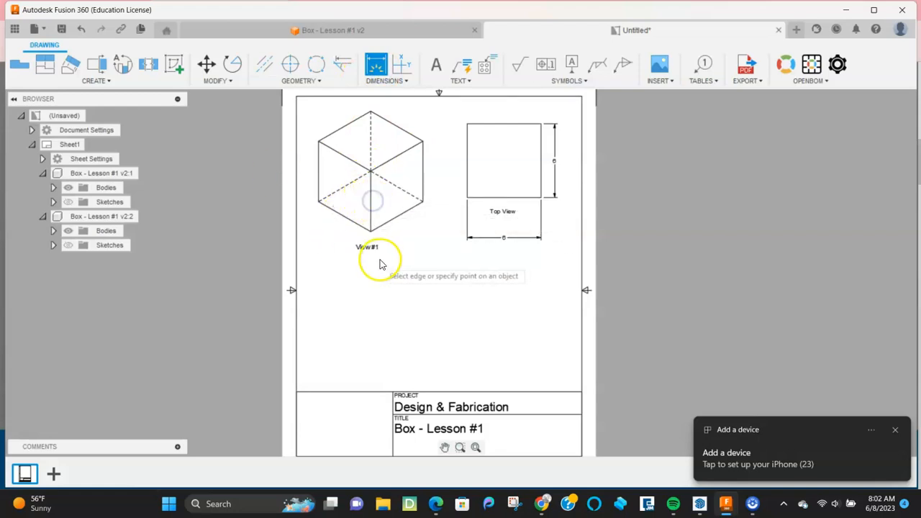
pyautogui.press('Escape')
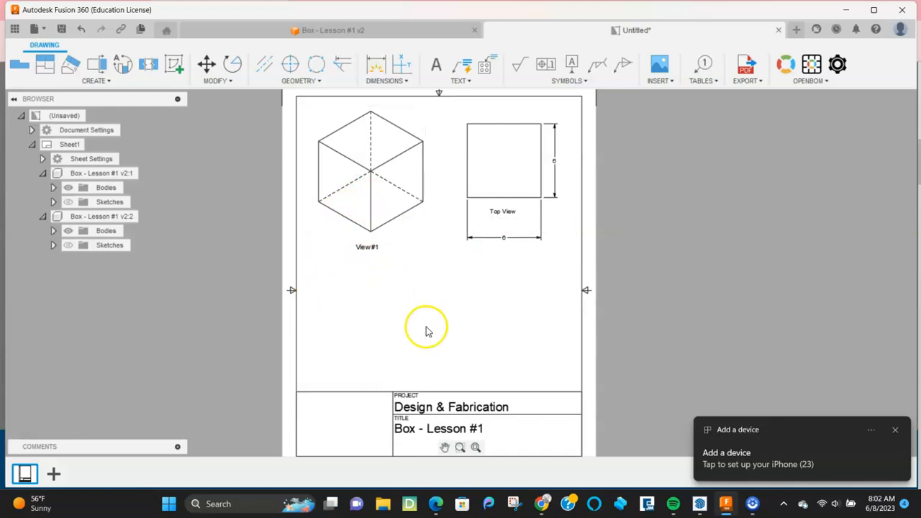
pyautogui.scroll(2, 430, 328)
pyautogui.scroll(-5, 430, 327)
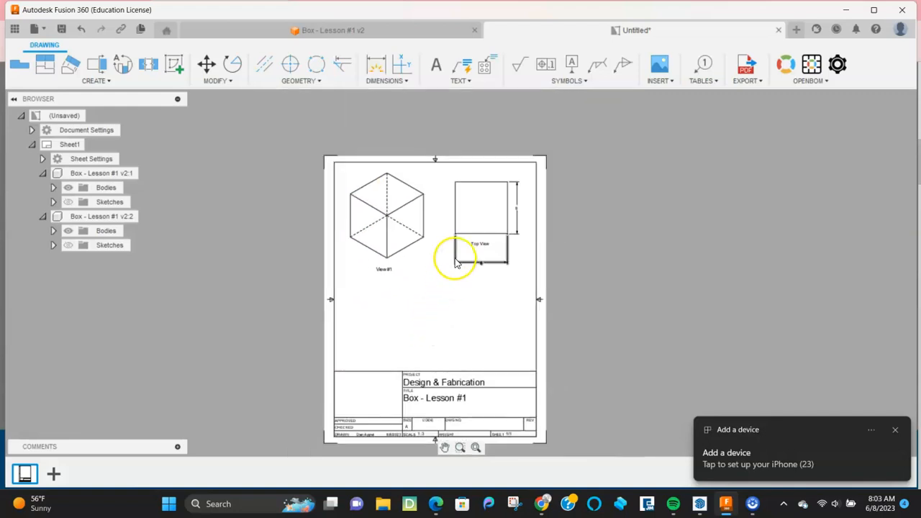
pyautogui.scroll(2, 456, 257)
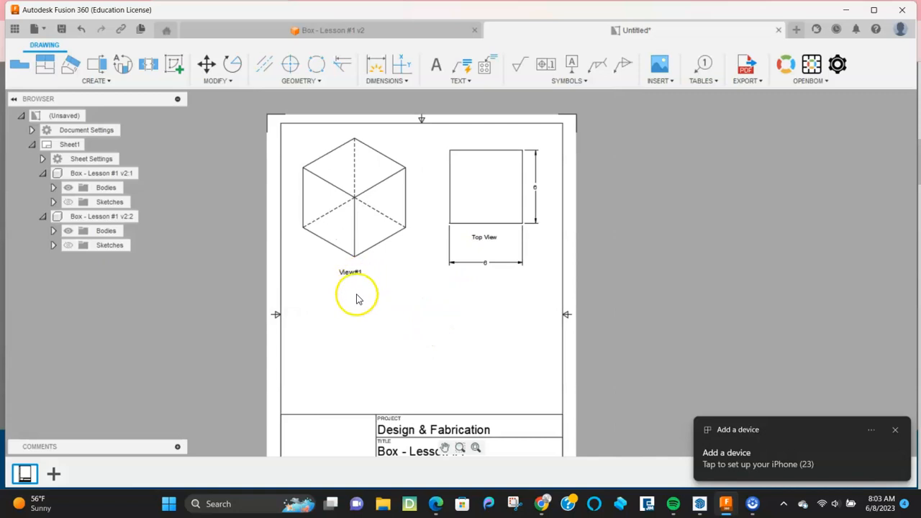
# Step: Add a leader note 'This face is yellow' pointing to the top view's corner, then start saving
pyautogui.click(460, 65)
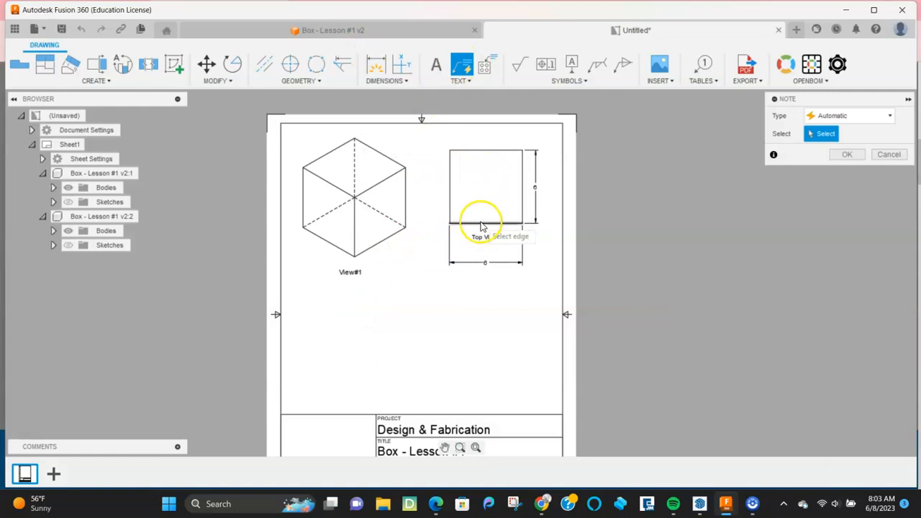
pyautogui.click(450, 225)
pyautogui.click(411, 301)
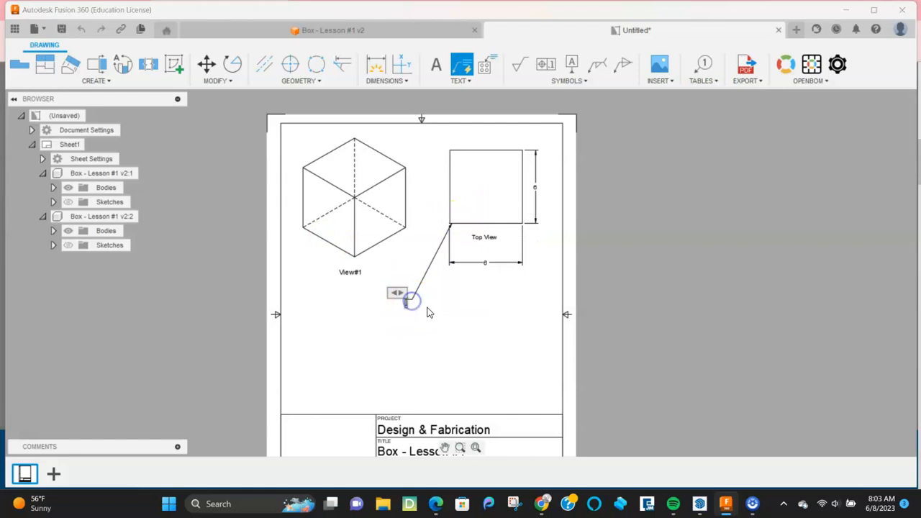
pyautogui.write('This face is yel')
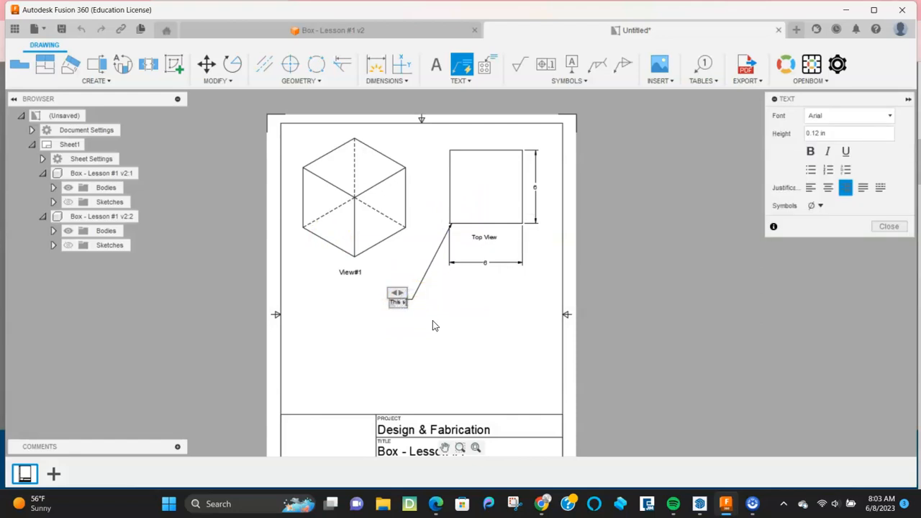
pyautogui.write('lo')
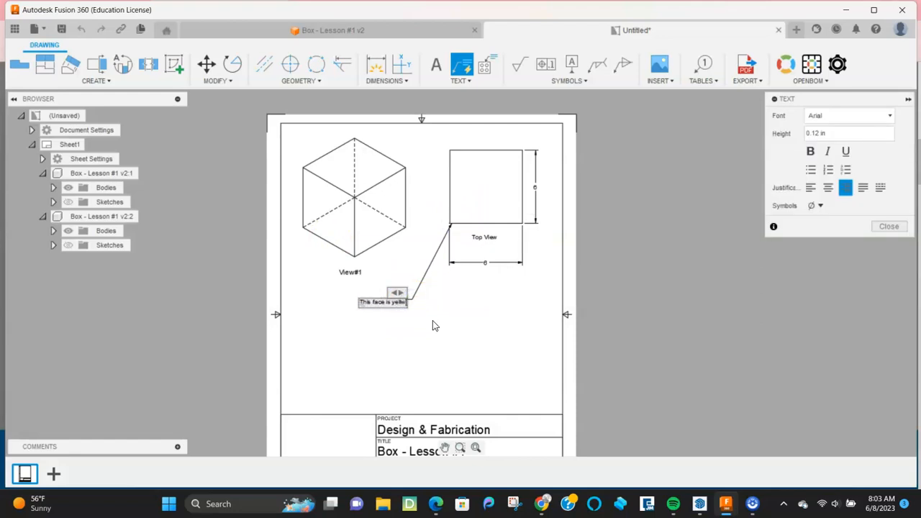
pyautogui.write('low')
pyautogui.click(433, 329)
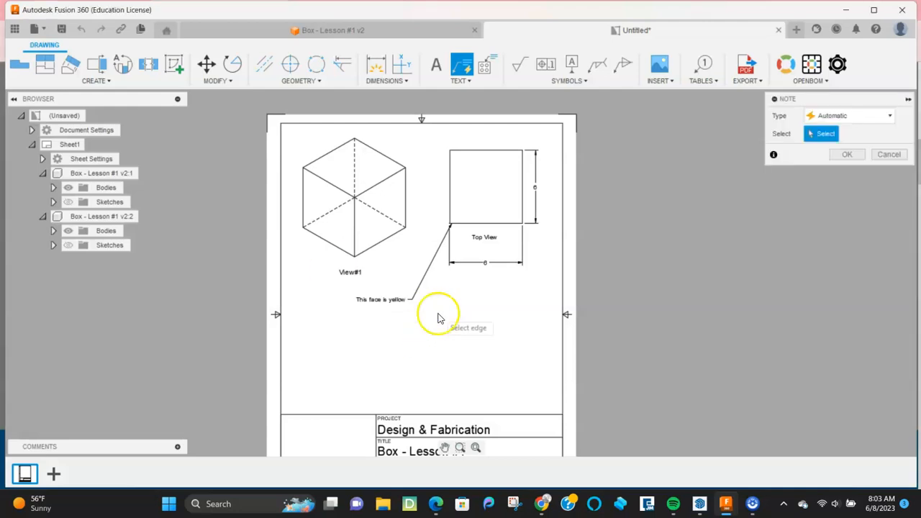
pyautogui.press('Escape')
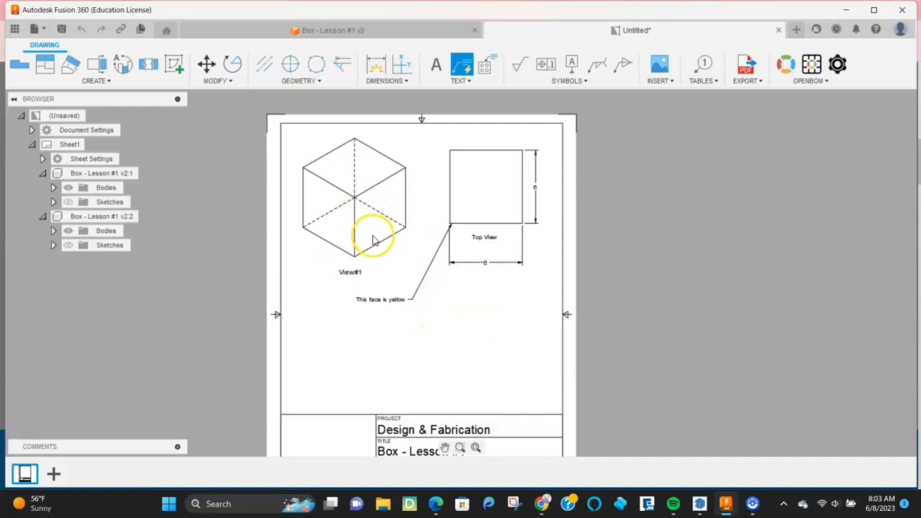
pyautogui.hotkey('ctrl', 's')
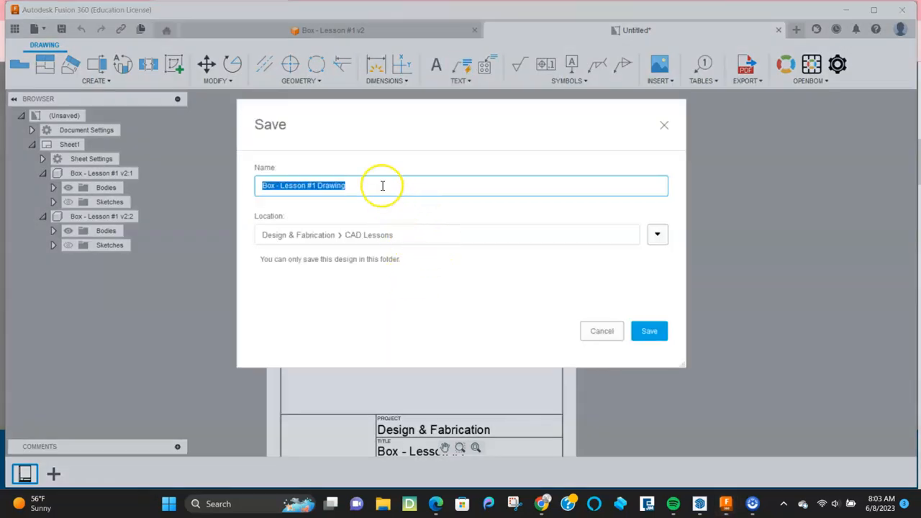
# Step: Save the drawing as 'Box - Lesson #1 Drawing' and show CAD Lessons files from the cube design
pyautogui.click(642, 331)
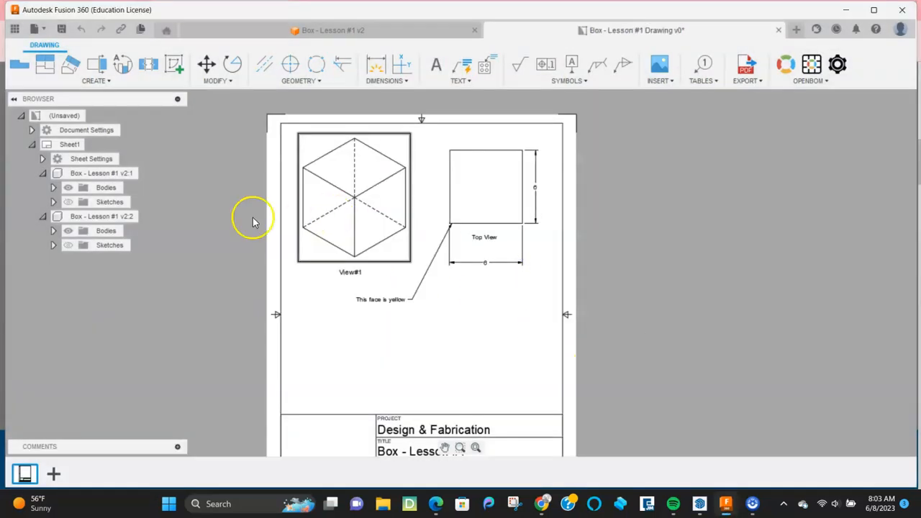
pyautogui.scroll(-1, 381, 319)
pyautogui.scroll(2, 381, 318)
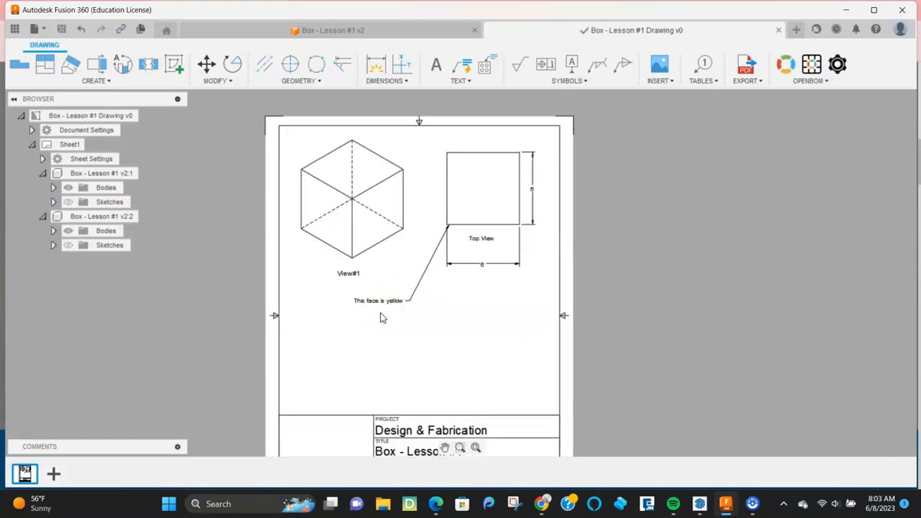
pyautogui.click(328, 30)
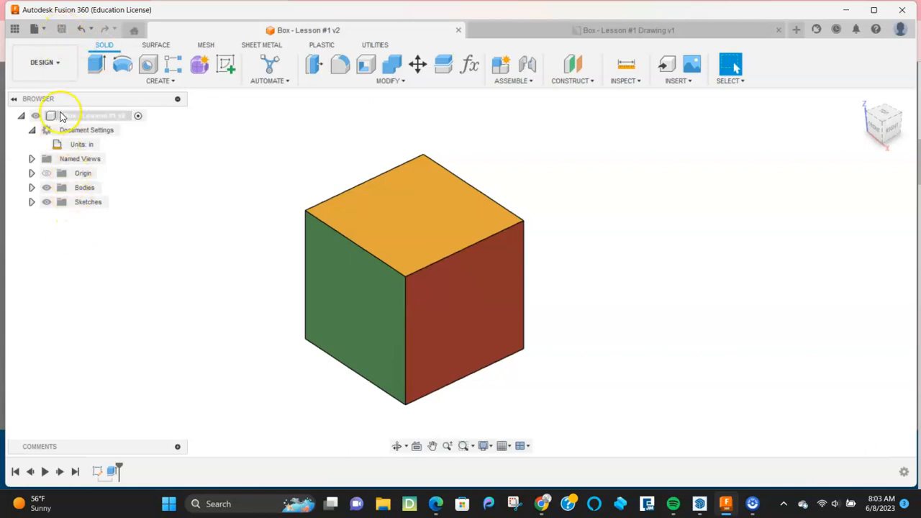
pyautogui.click(14, 30)
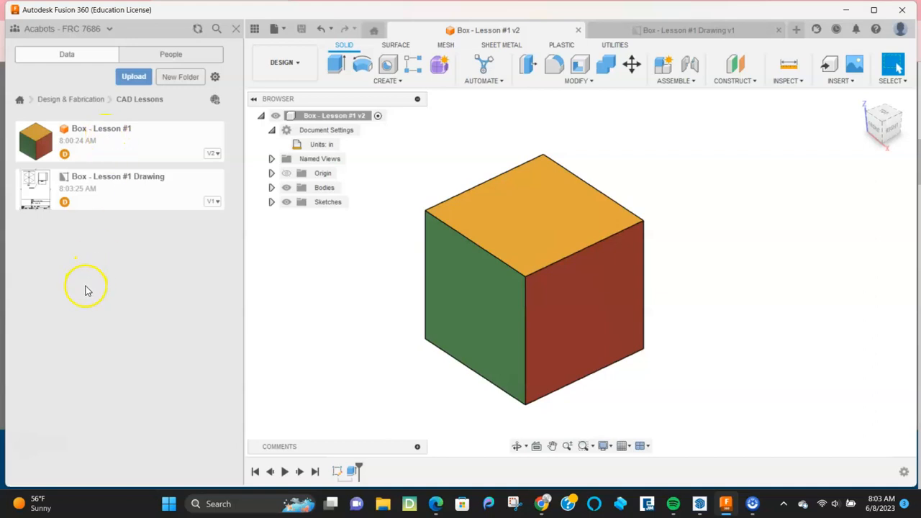
# Step: Enable link sharing with downloads for Box - Lesson #1 and copy the share link
pyautogui.rightClick(107, 143)
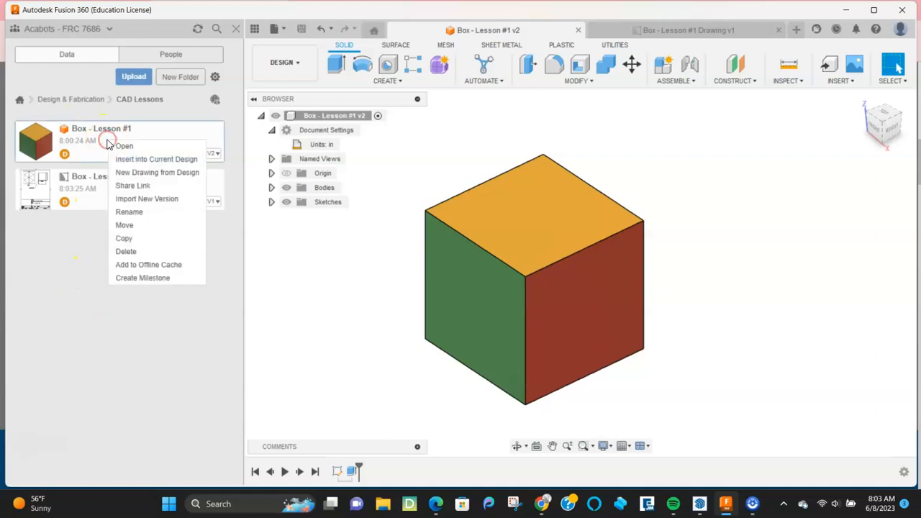
pyautogui.click(133, 189)
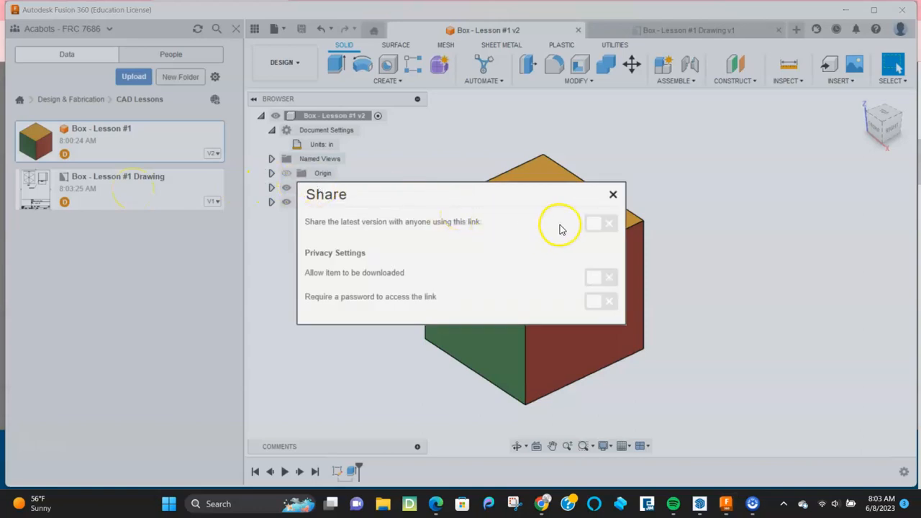
pyautogui.click(597, 224)
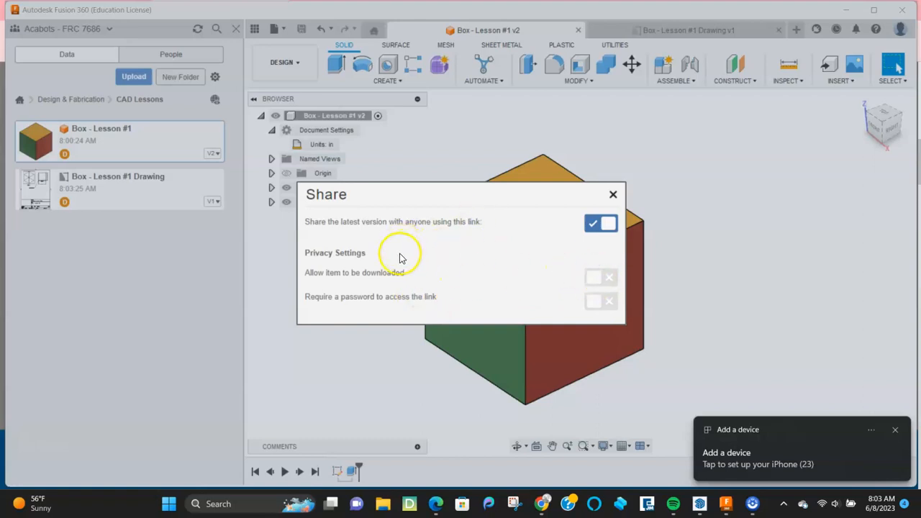
pyautogui.click(613, 195)
pyautogui.rightClick(103, 150)
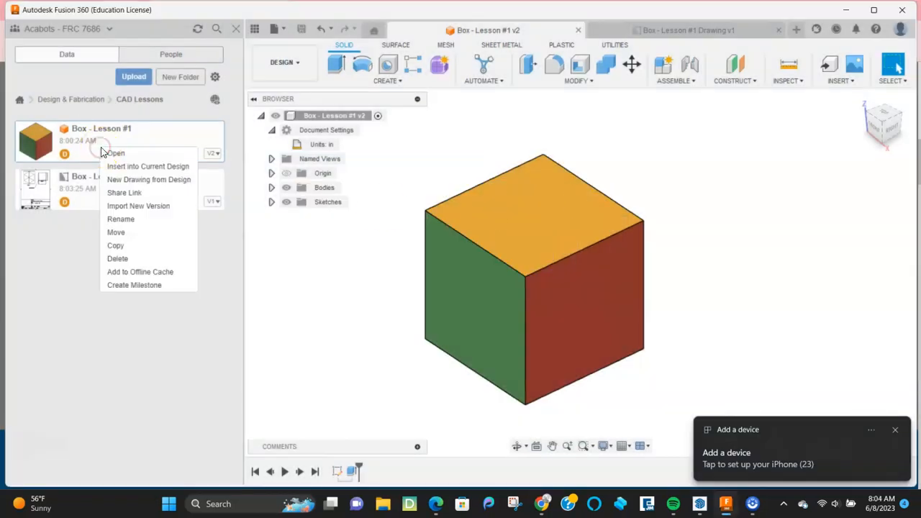
pyautogui.click(122, 194)
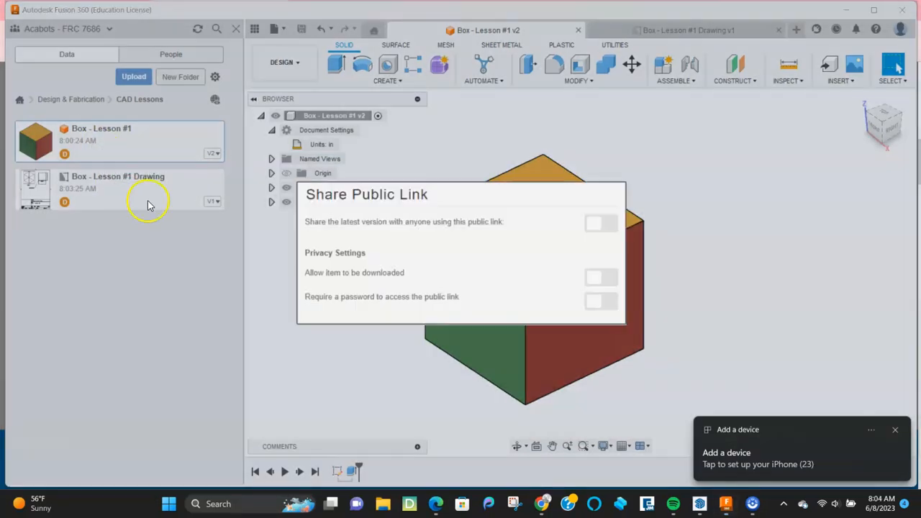
pyautogui.click(595, 225)
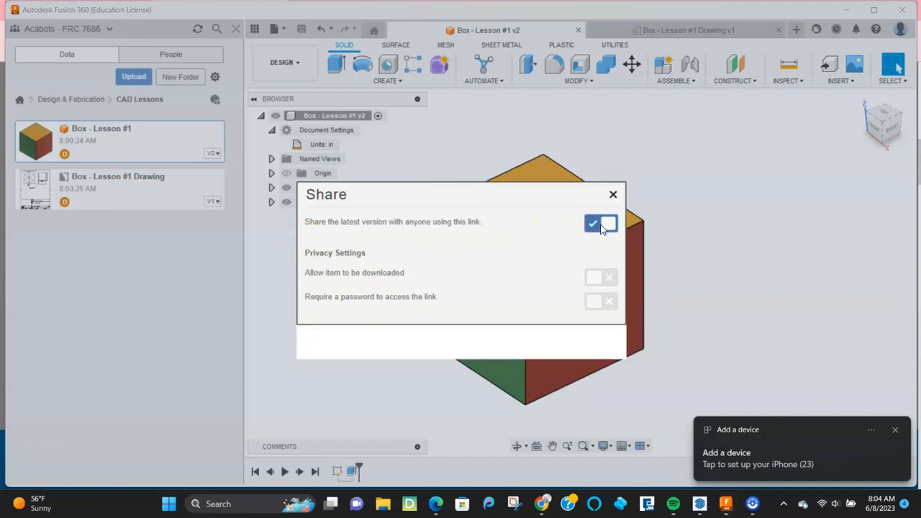
pyautogui.click(603, 248)
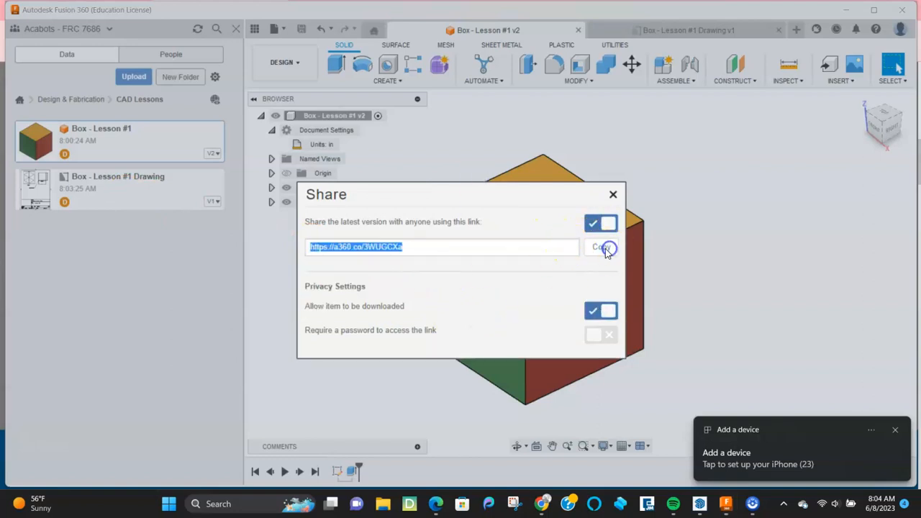
# Step: Dismiss the device notification, switch to Chrome, and close the RecMaster tab
pyautogui.click(895, 430)
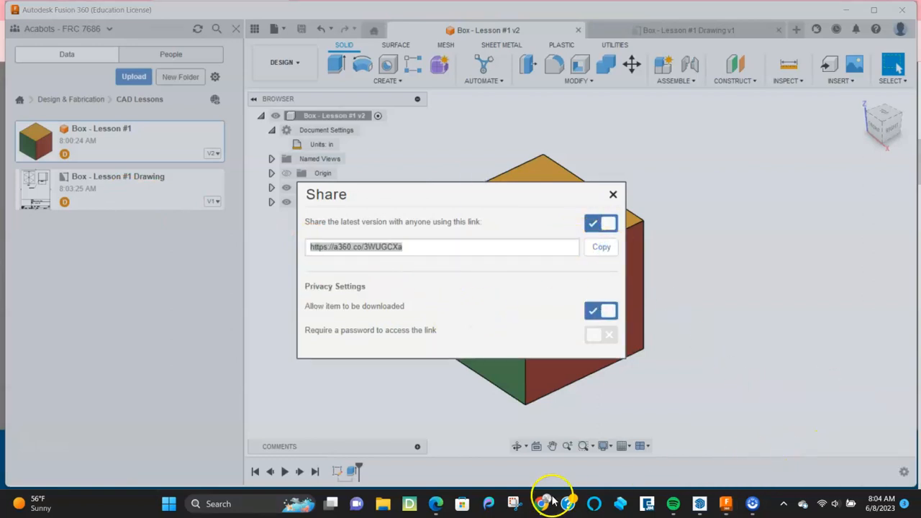
pyautogui.moveTo(542, 506)
pyautogui.click(518, 452)
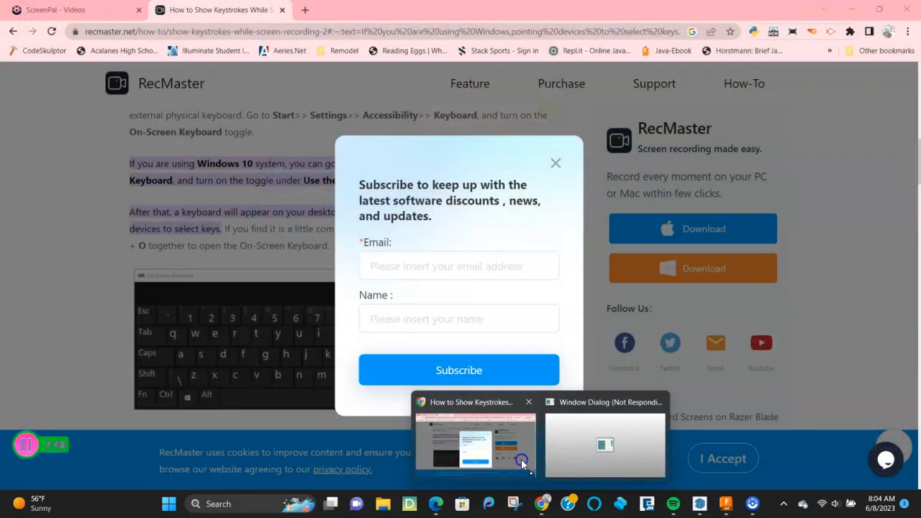
pyautogui.click(282, 10)
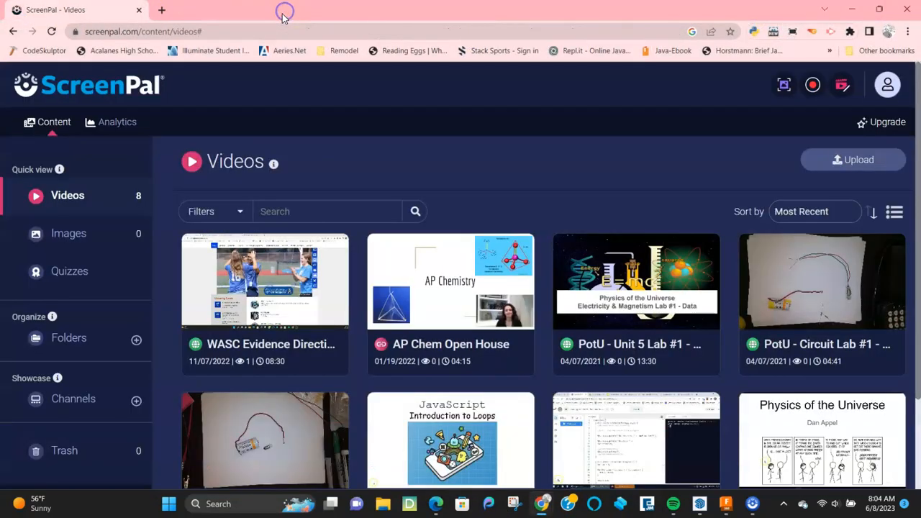
# Step: Paste the copied share link into a new Chrome tab to load Box - Lesson #1
pyautogui.click(161, 9)
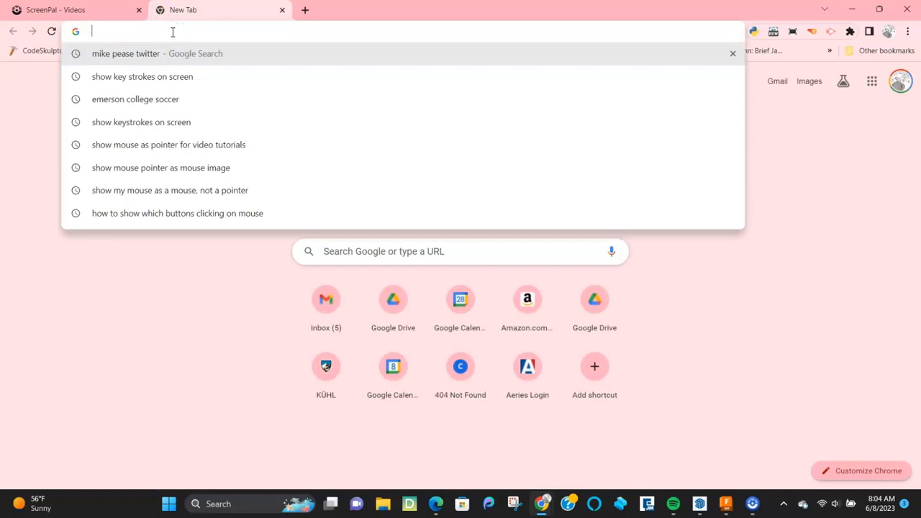
pyautogui.hotkey('ctrl', 'v')
pyautogui.press('Return')
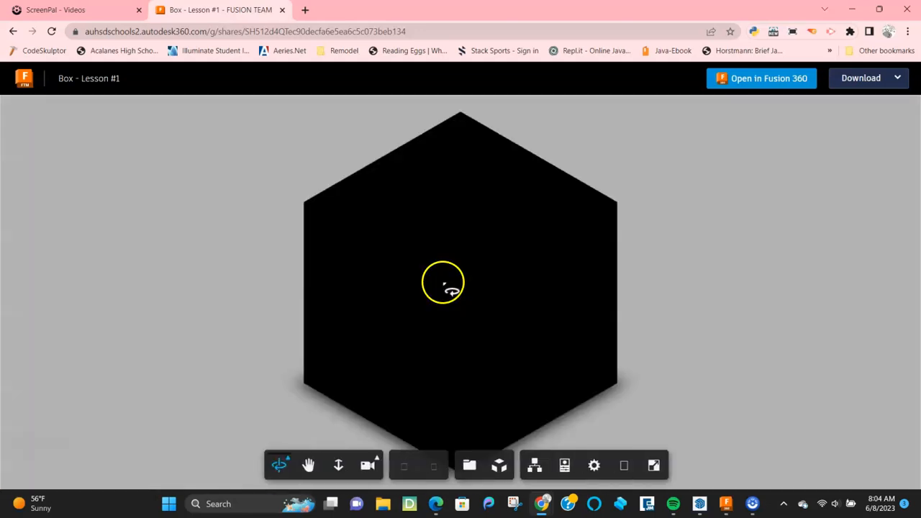
# Step: Orbit the cube and measure its top edge as 6.0", then clear the measurement
pyautogui.moveTo(419, 315); pyautogui.dragTo(255, 264)
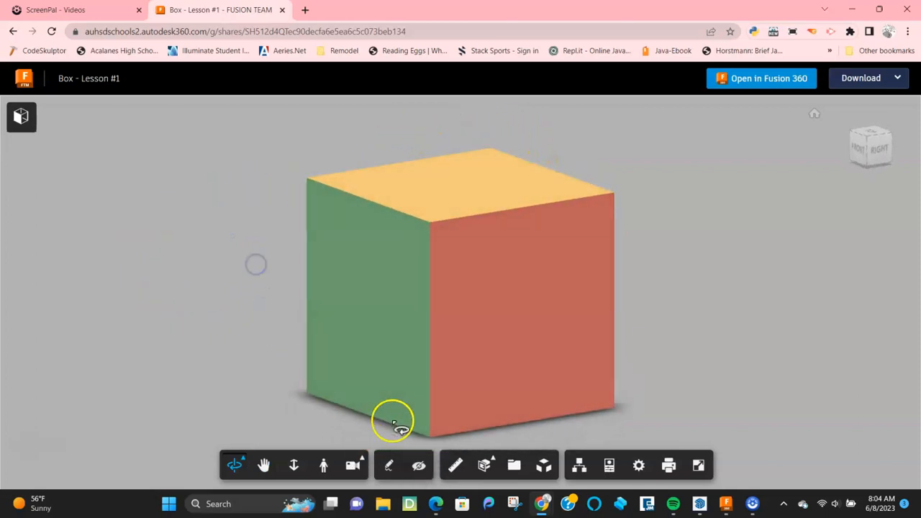
pyautogui.click(455, 468)
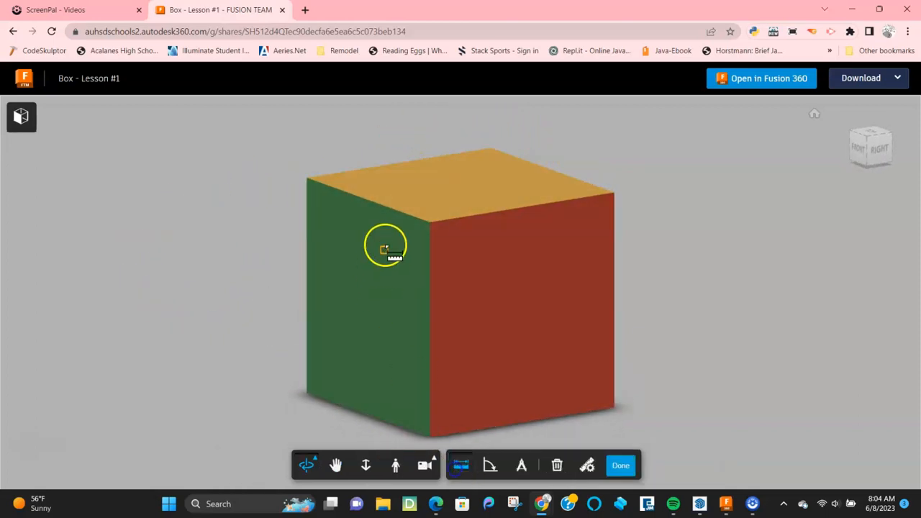
pyautogui.click(428, 221)
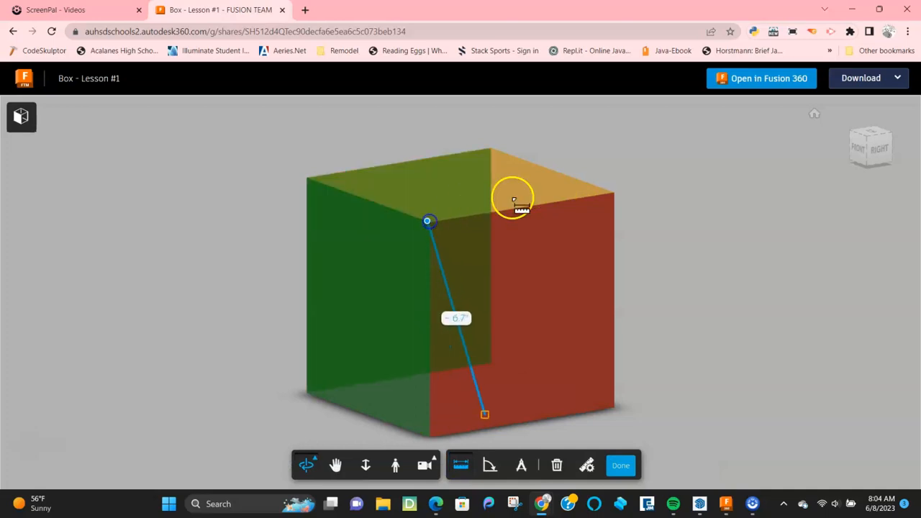
pyautogui.click(608, 190)
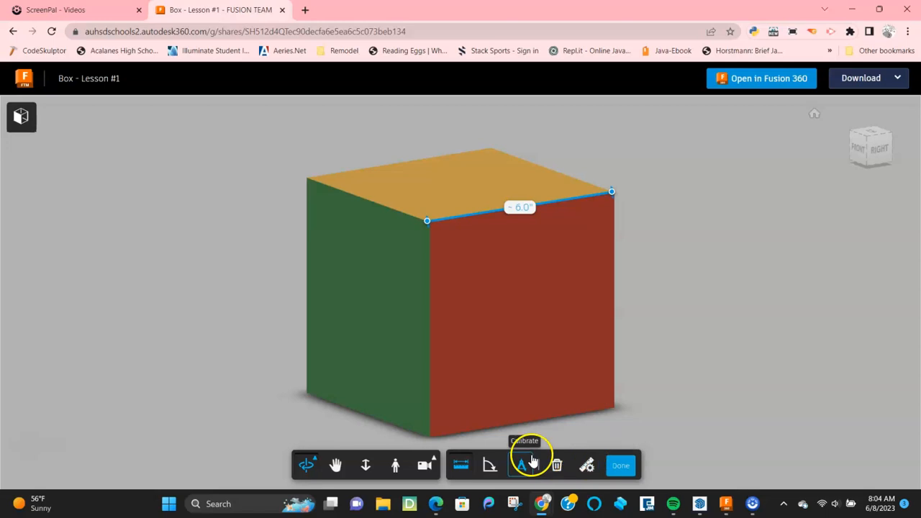
pyautogui.click(621, 464)
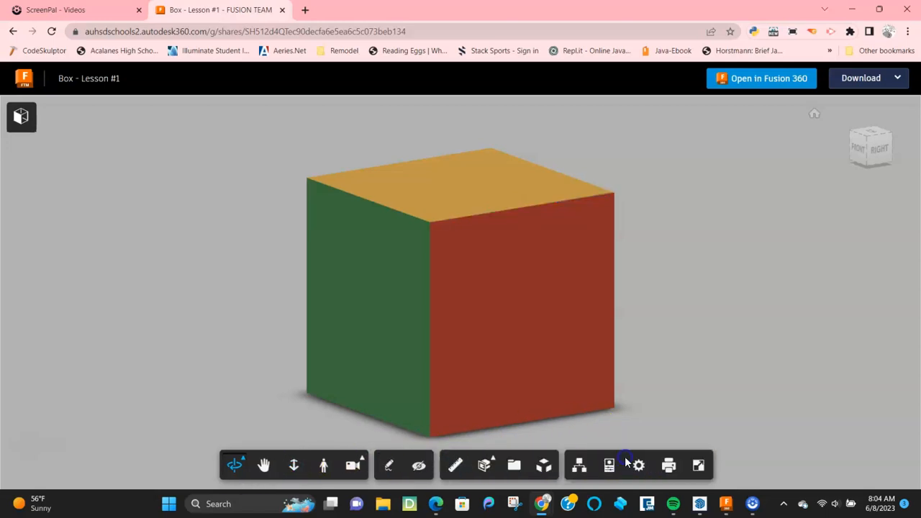
# Step: Apply a section plane and rotate it to an angle, exposing the hatched cut face
pyautogui.click(482, 464)
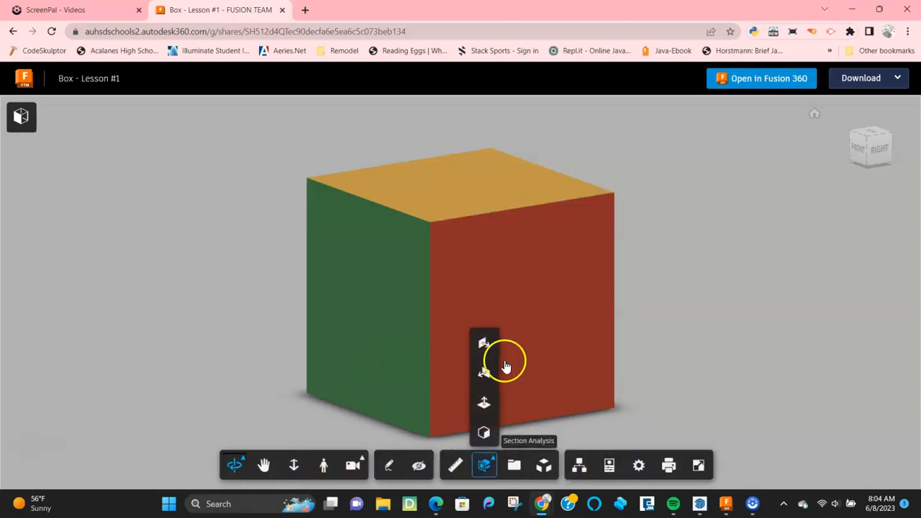
pyautogui.click(484, 372)
pyautogui.moveTo(404, 362); pyautogui.dragTo(429, 359)
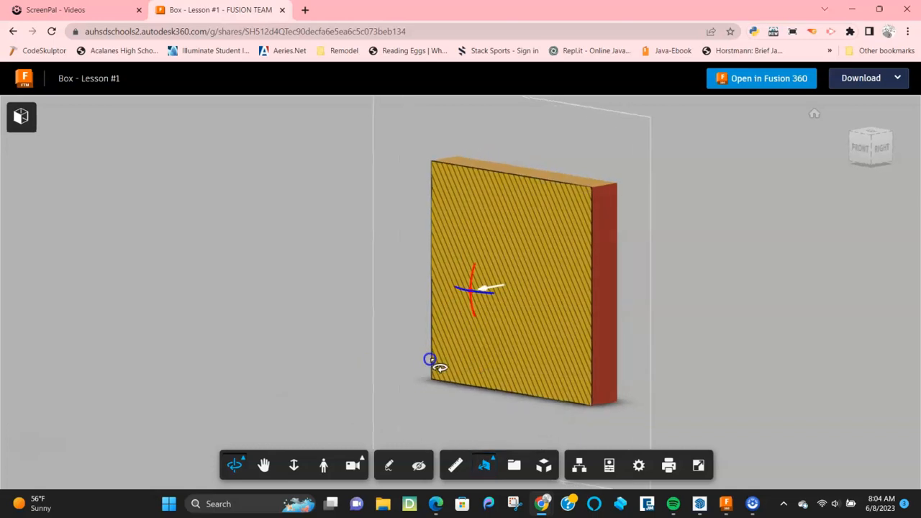
pyautogui.moveTo(471, 290); pyautogui.dragTo(440, 243)
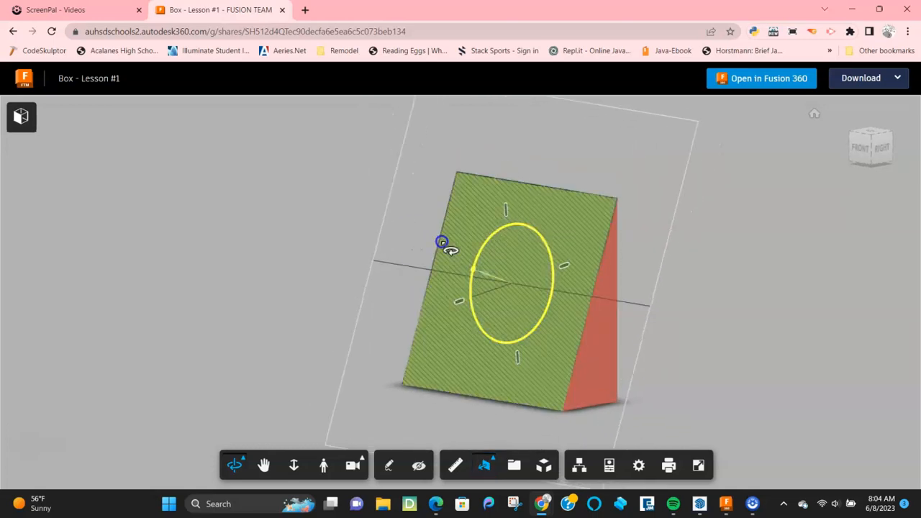
pyautogui.moveTo(496, 286)
pyautogui.mouseDown()
pyautogui.moveTo(379, 251)
pyautogui.moveTo(499, 267)
pyautogui.moveTo(391, 267)
pyautogui.mouseUp()
pyautogui.click(235, 276)
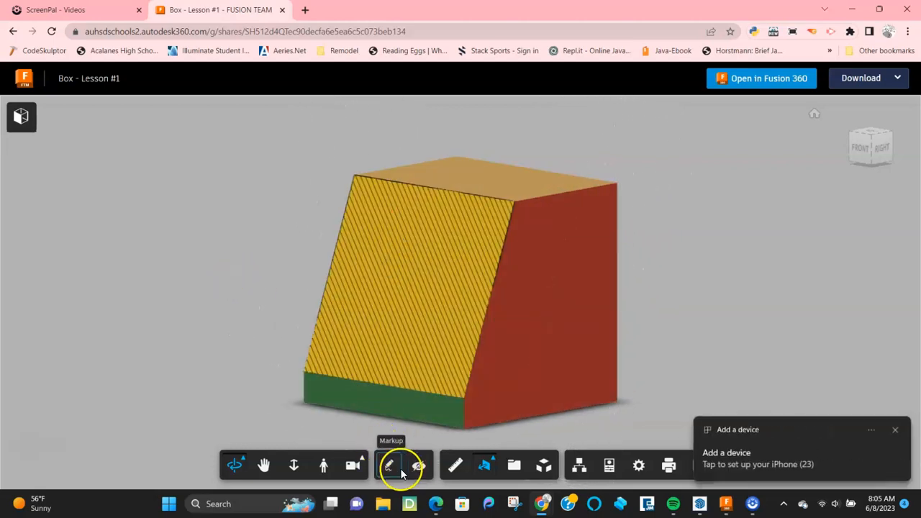
# Step: Mark up the view: a freehand stroke, a 'Why red?' note, and a 'Section View' callout
pyautogui.click(400, 471)
pyautogui.moveTo(754, 317); pyautogui.dragTo(559, 282)
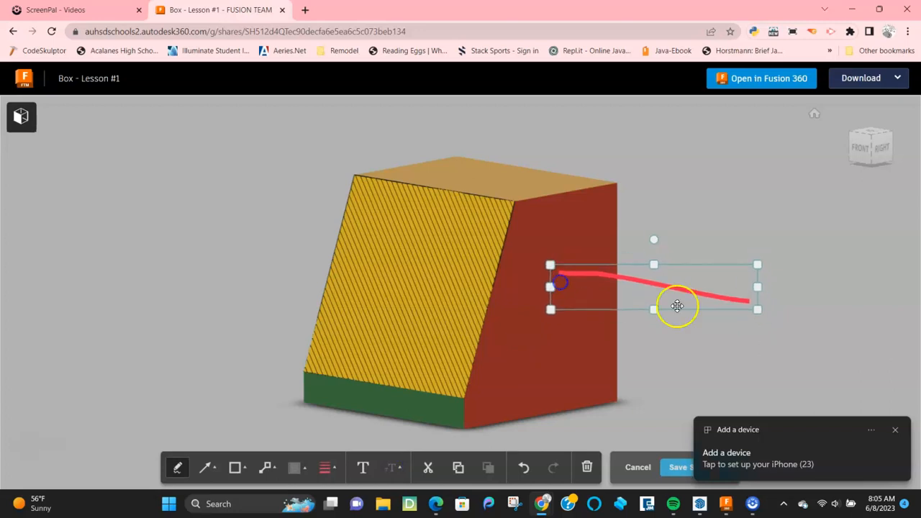
pyautogui.click(370, 471)
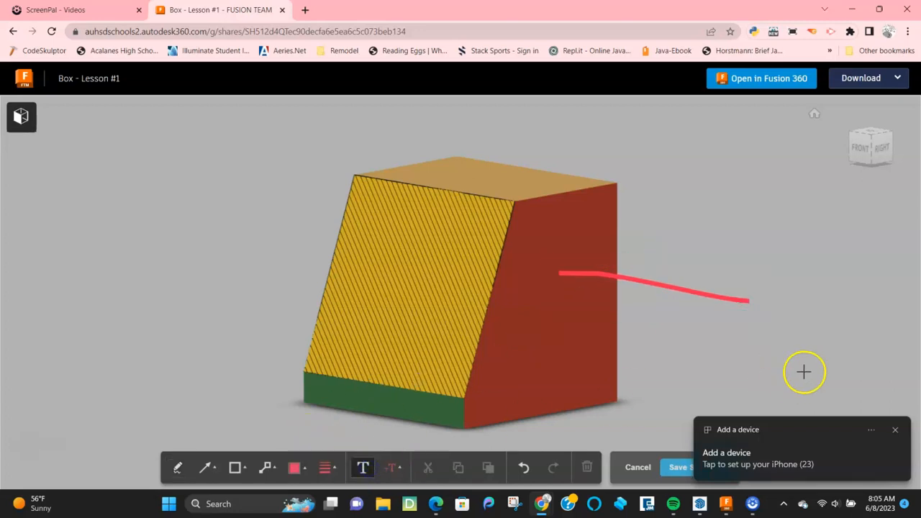
pyautogui.click(775, 306)
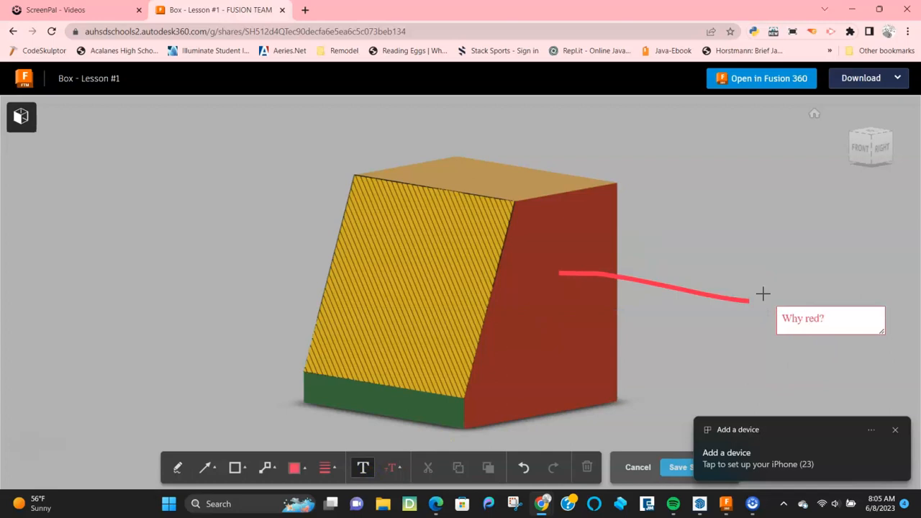
pyautogui.click(648, 358)
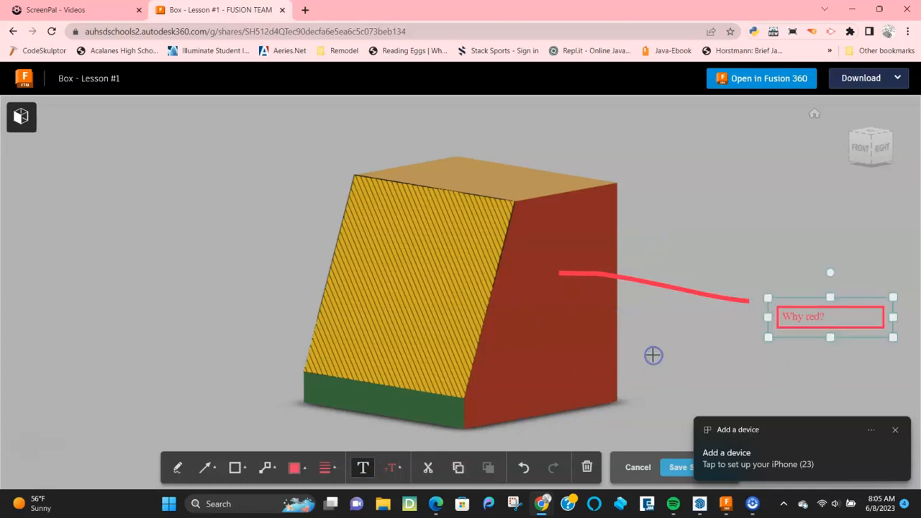
pyautogui.click(267, 467)
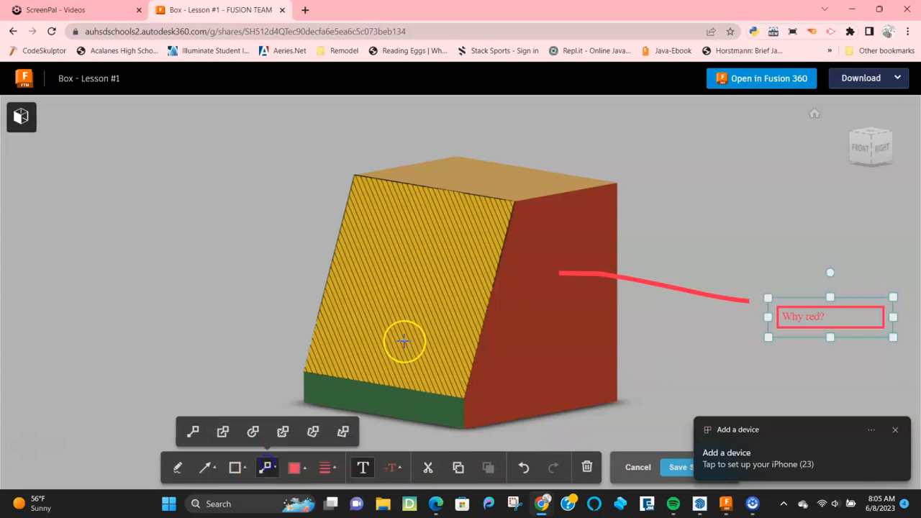
pyautogui.click(416, 289)
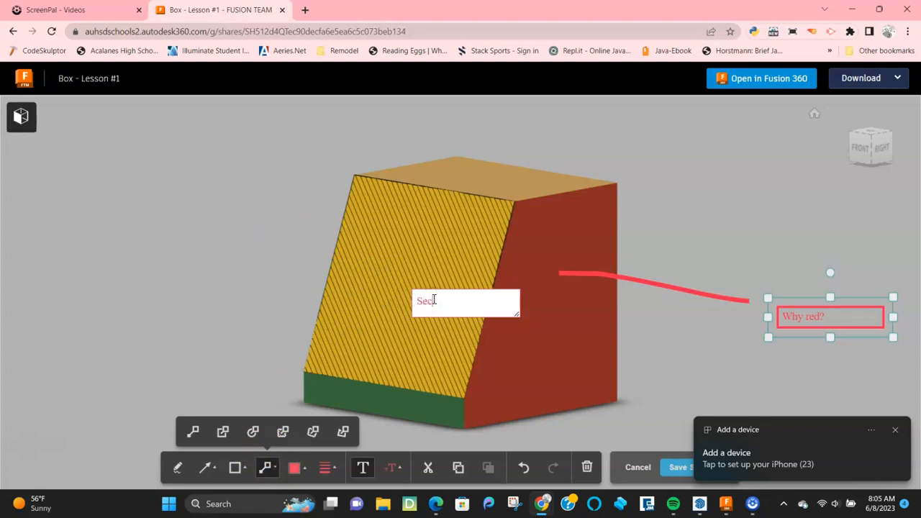
pyautogui.write('ew')
pyautogui.press('Return')
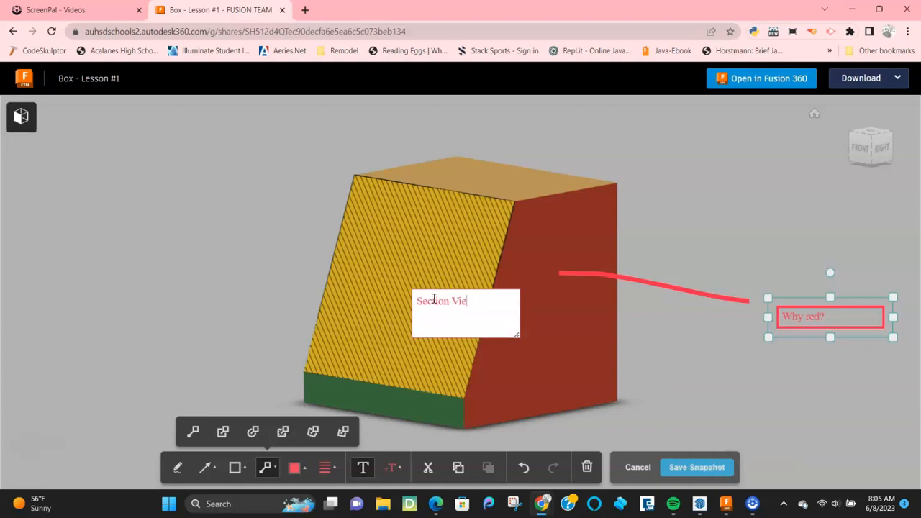
# Step: Cancel the snapshot save and discard all markup
pyautogui.click(697, 468)
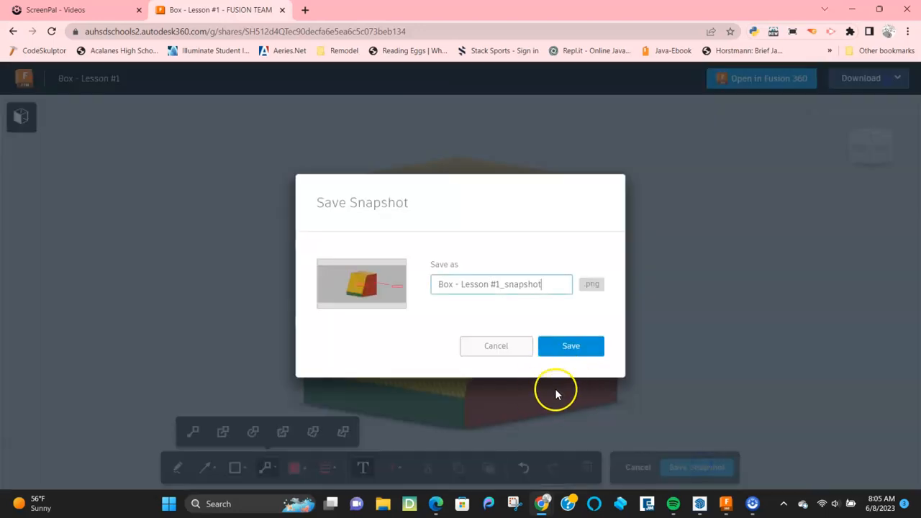
pyautogui.click(469, 349)
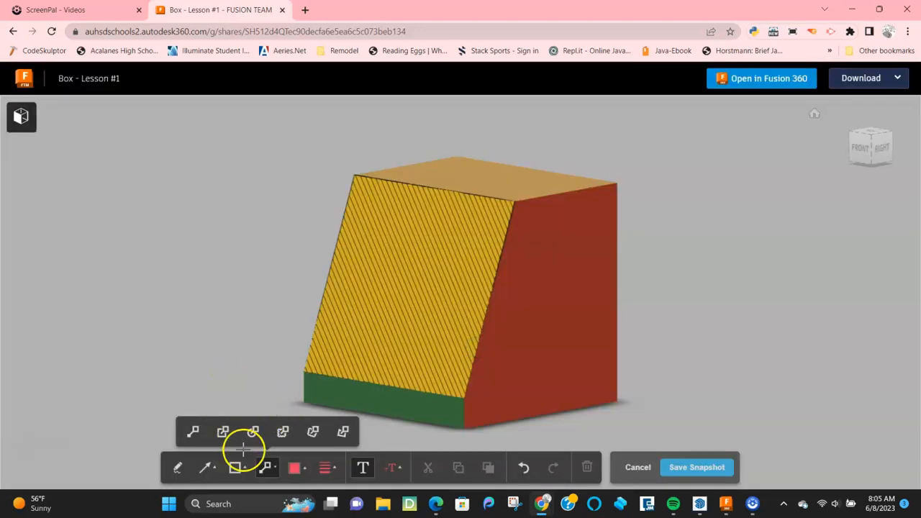
pyautogui.click(635, 467)
# Step: Open the Model Browser, explode the model partway, then return to Fusion 360
pyautogui.click(579, 464)
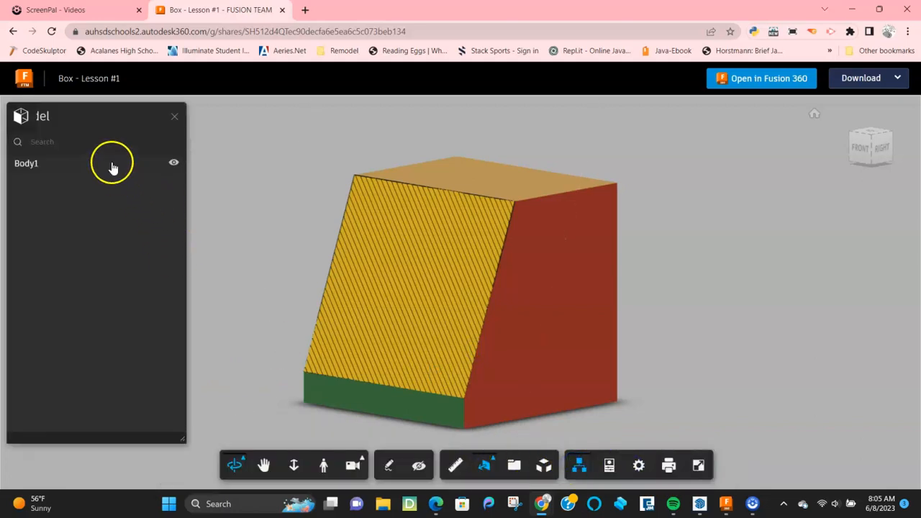
pyautogui.click(543, 465)
pyautogui.moveTo(429, 433); pyautogui.dragTo(468, 433)
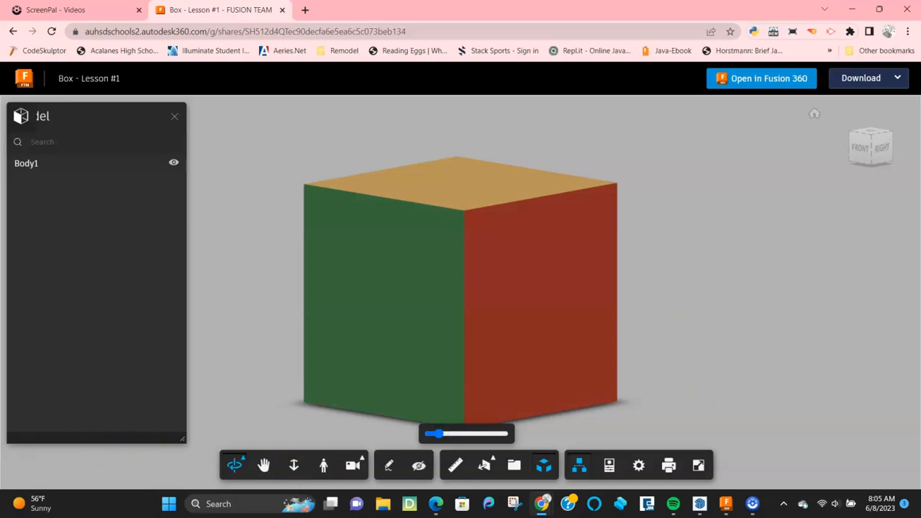
pyautogui.click(724, 499)
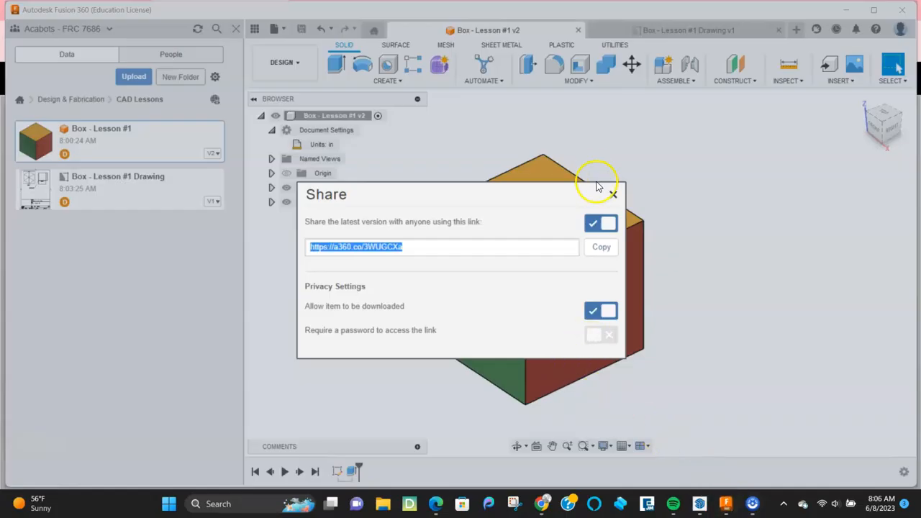
# Step: Close the share settings and extrude the cube's top face 3 in upward
pyautogui.click(613, 195)
pyautogui.moveTo(654, 313)
pyautogui.keyDown('shift'); pyautogui.mouseDown(button='middle')
pyautogui.moveTo(635, 290)
pyautogui.moveTo(654, 320)
pyautogui.mouseUp(button='middle'); pyautogui.keyUp('shift')
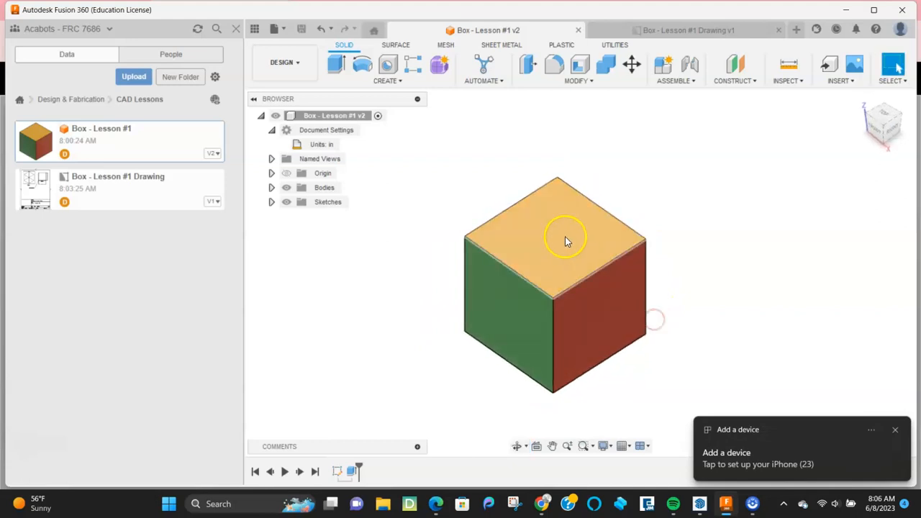
pyautogui.scroll(2, 563, 237)
pyautogui.scroll(1, 564, 240)
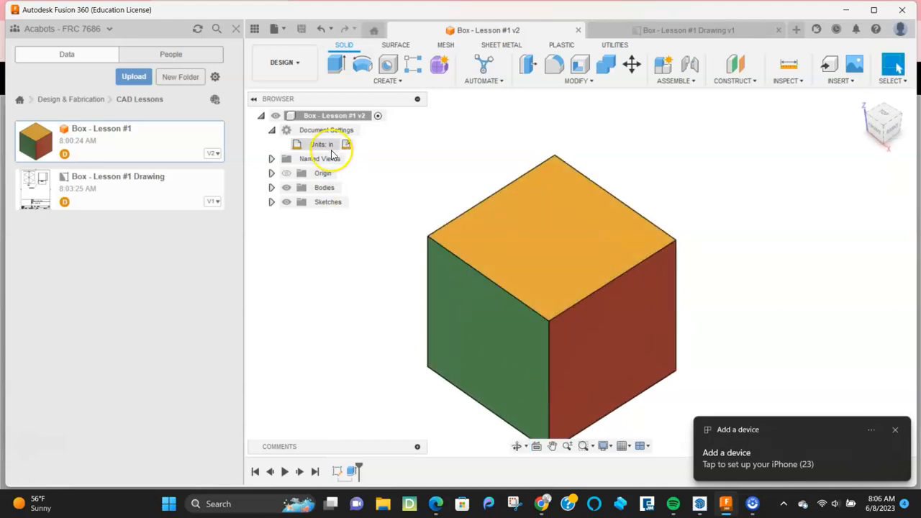
pyautogui.click(337, 64)
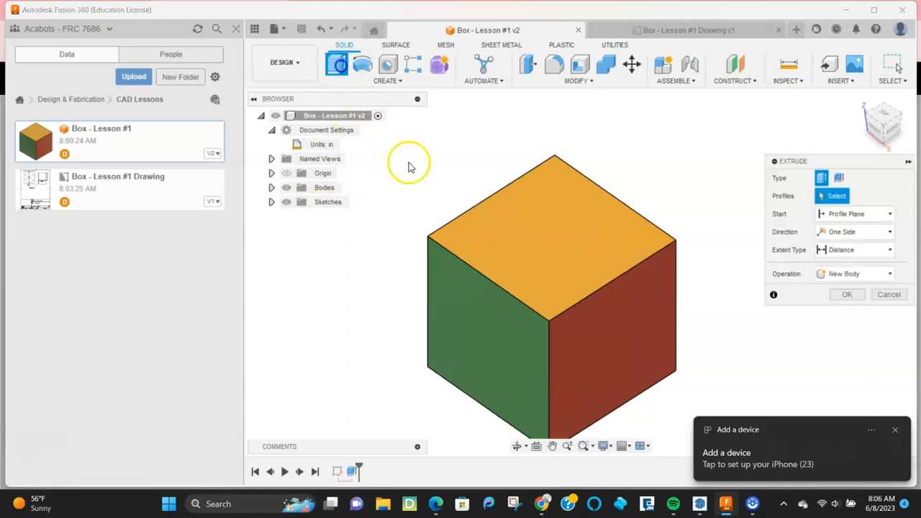
pyautogui.click(515, 249)
pyautogui.moveTo(513, 237); pyautogui.dragTo(516, 188)
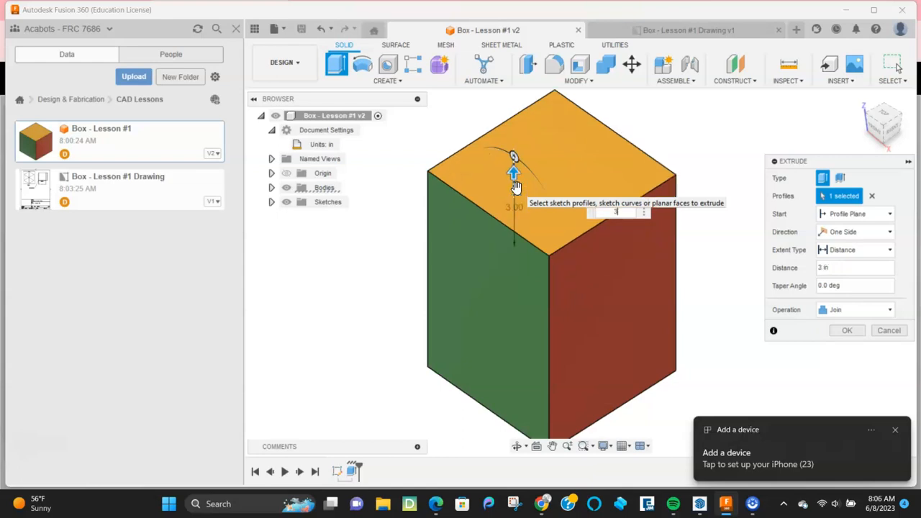
pyautogui.press('Return')
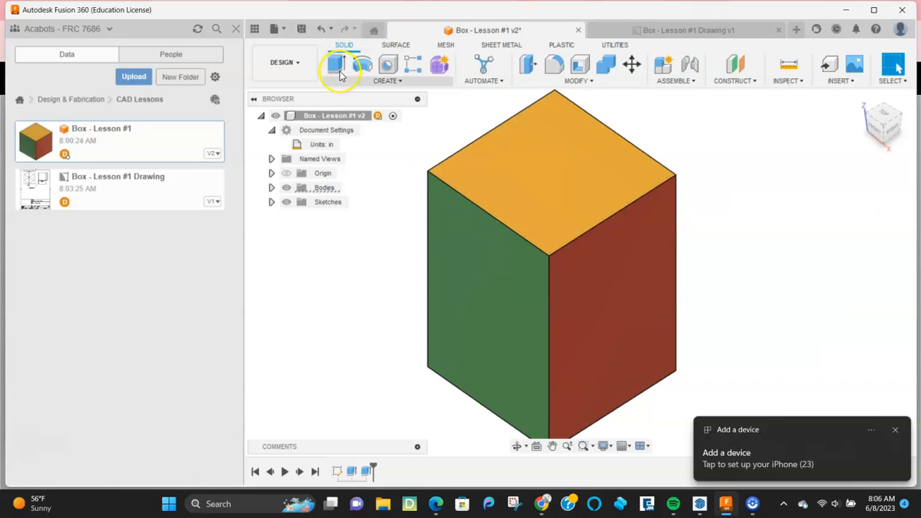
# Step: Save the design as a new version, review the updated Box - Lesson #1 Drawing, then return to the web viewer
pyautogui.click(301, 29)
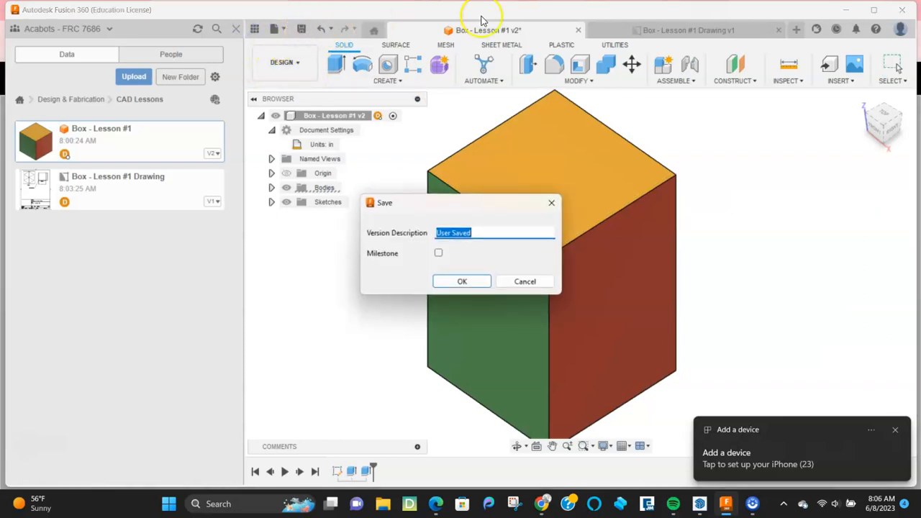
pyautogui.click(462, 282)
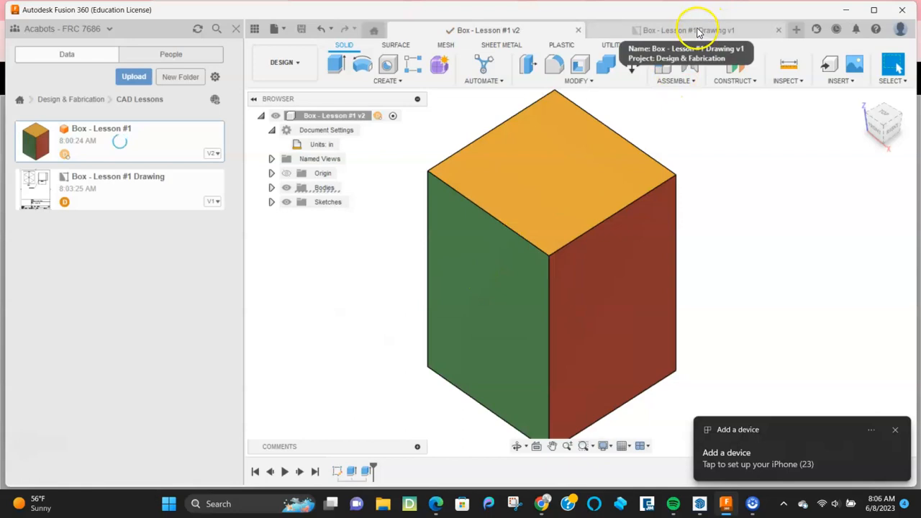
pyautogui.click(694, 30)
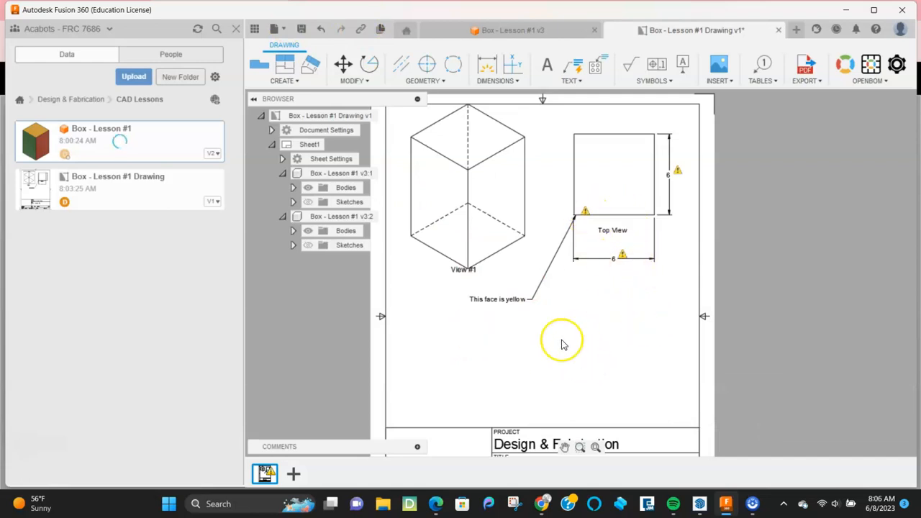
pyautogui.scroll(2, 547, 353)
pyautogui.scroll(-3, 525, 338)
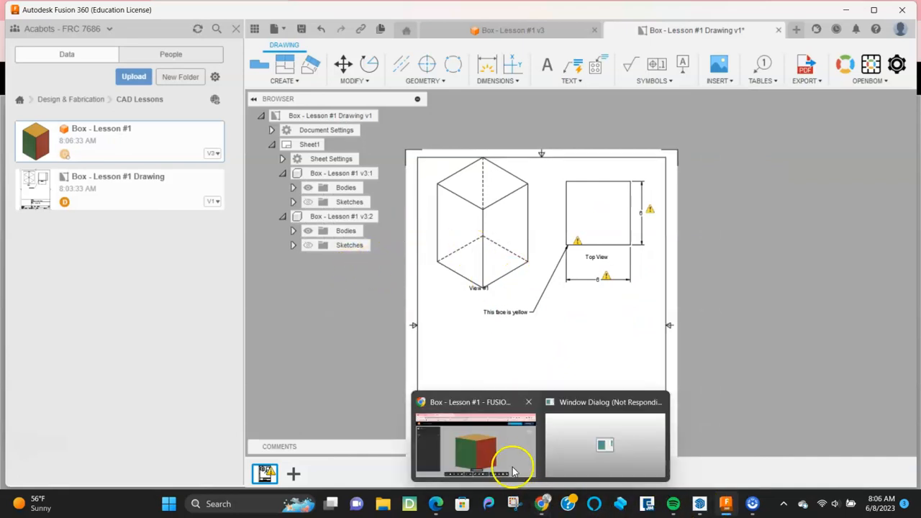
pyautogui.moveTo(541, 503)
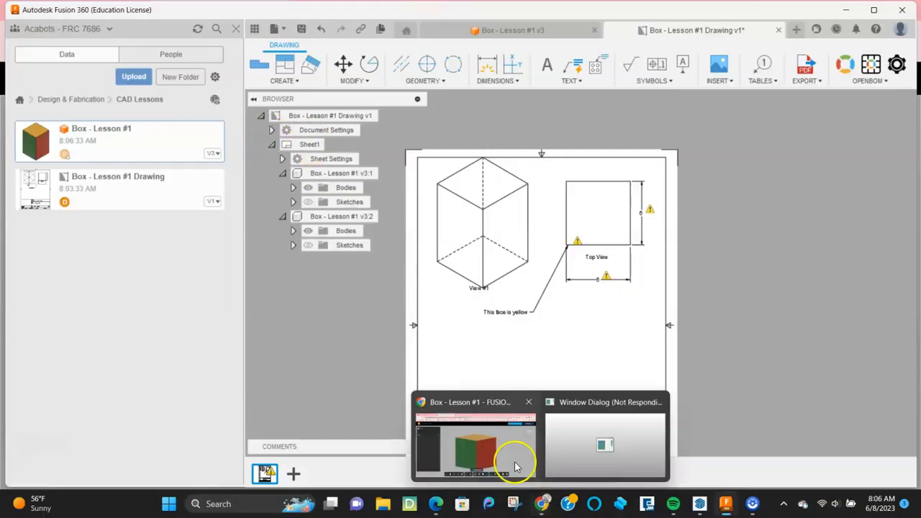
pyautogui.click(513, 458)
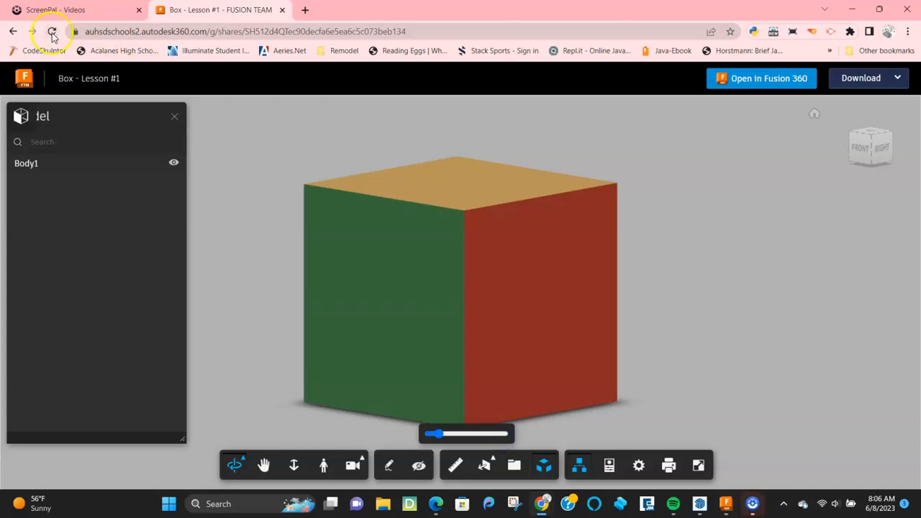
# Step: Reload the shared Box - Lesson #1 page twice, dismiss the add-a-device notification, and reload again to check processing
pyautogui.click(52, 32)
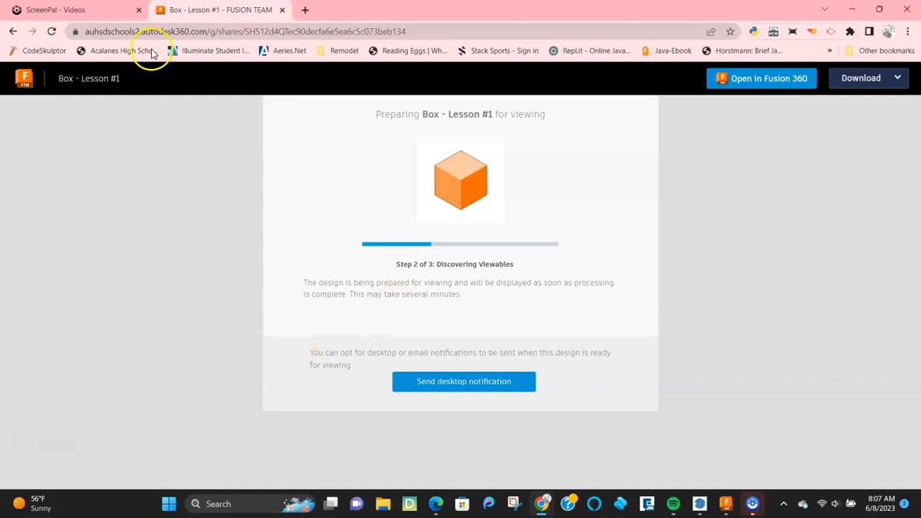
pyautogui.click(51, 31)
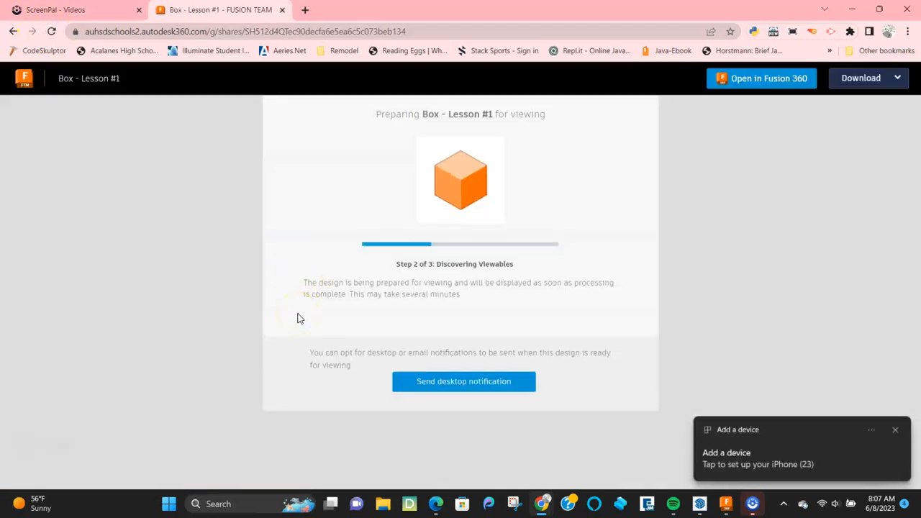
pyautogui.click(896, 431)
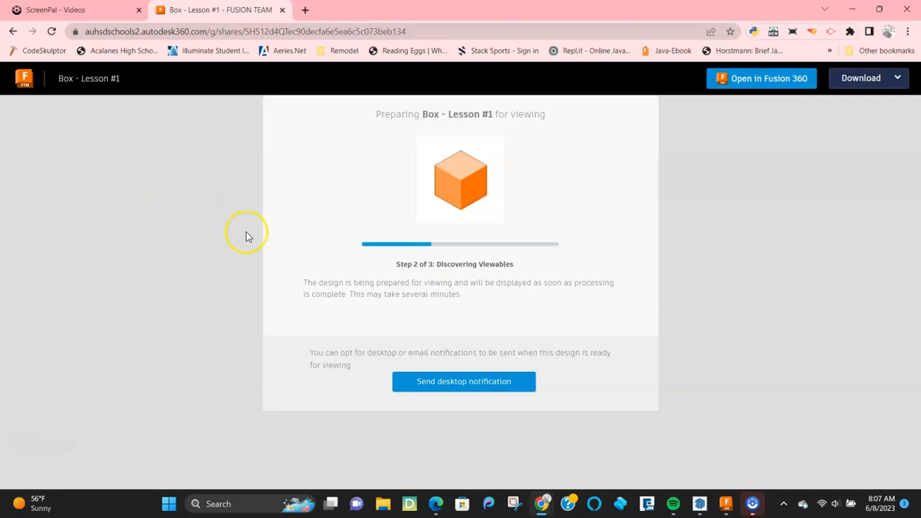
pyautogui.click(150, 165)
pyautogui.click(51, 32)
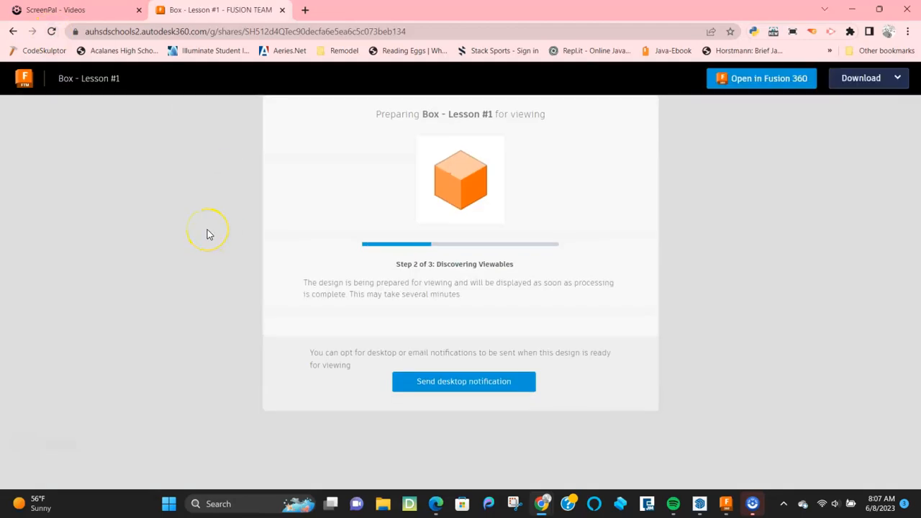
pyautogui.click(282, 10)
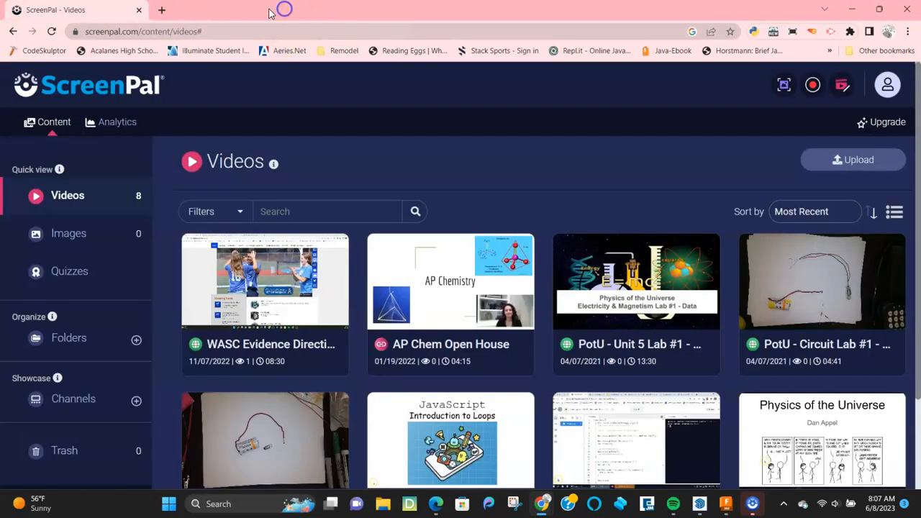
pyautogui.click(160, 11)
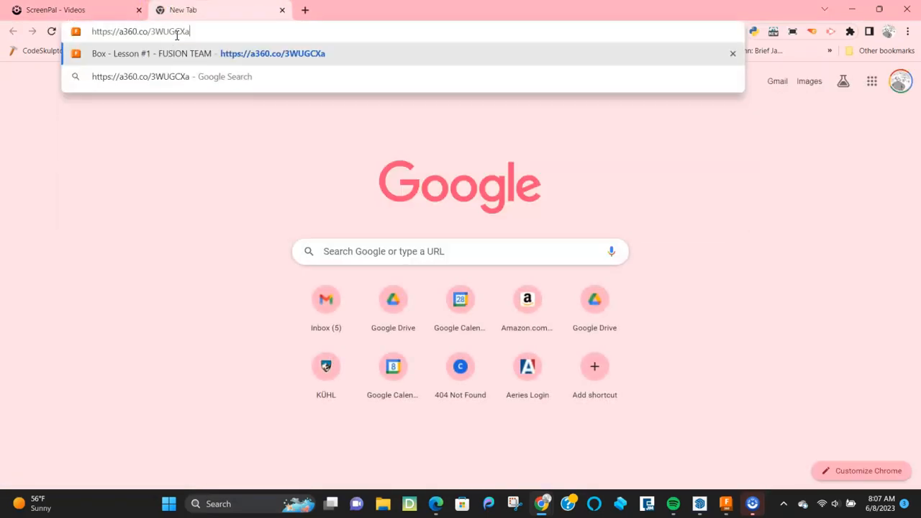
pyautogui.press('Return')
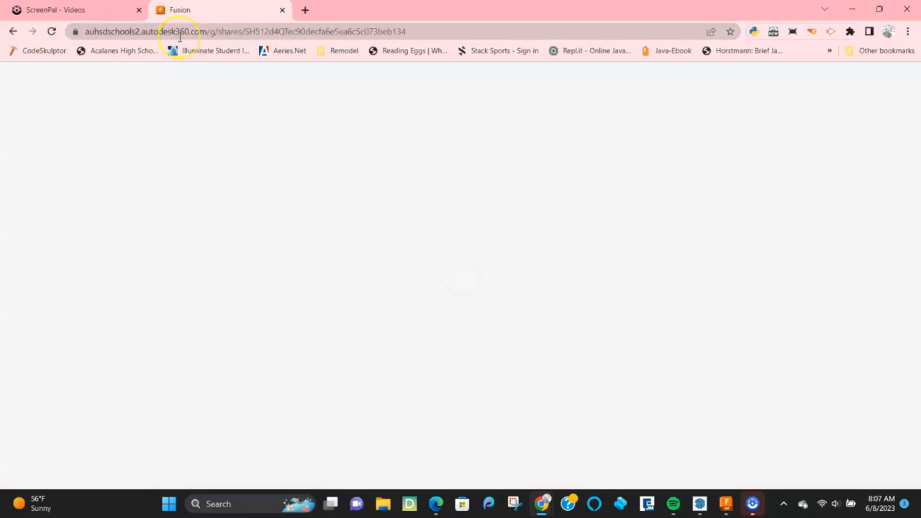